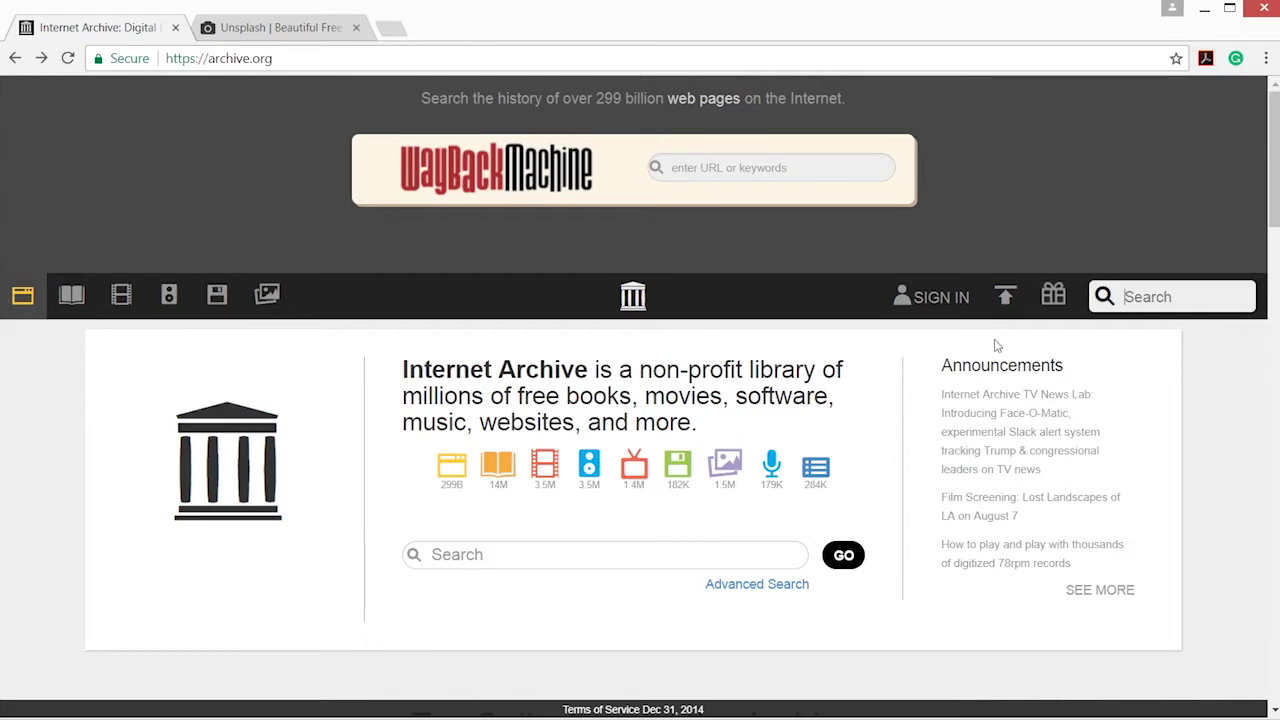
Search the Internet Archive for 'netlabel sutemos' using the header suggestion
{"action": "left_click", "coordinate": [1158, 300]}
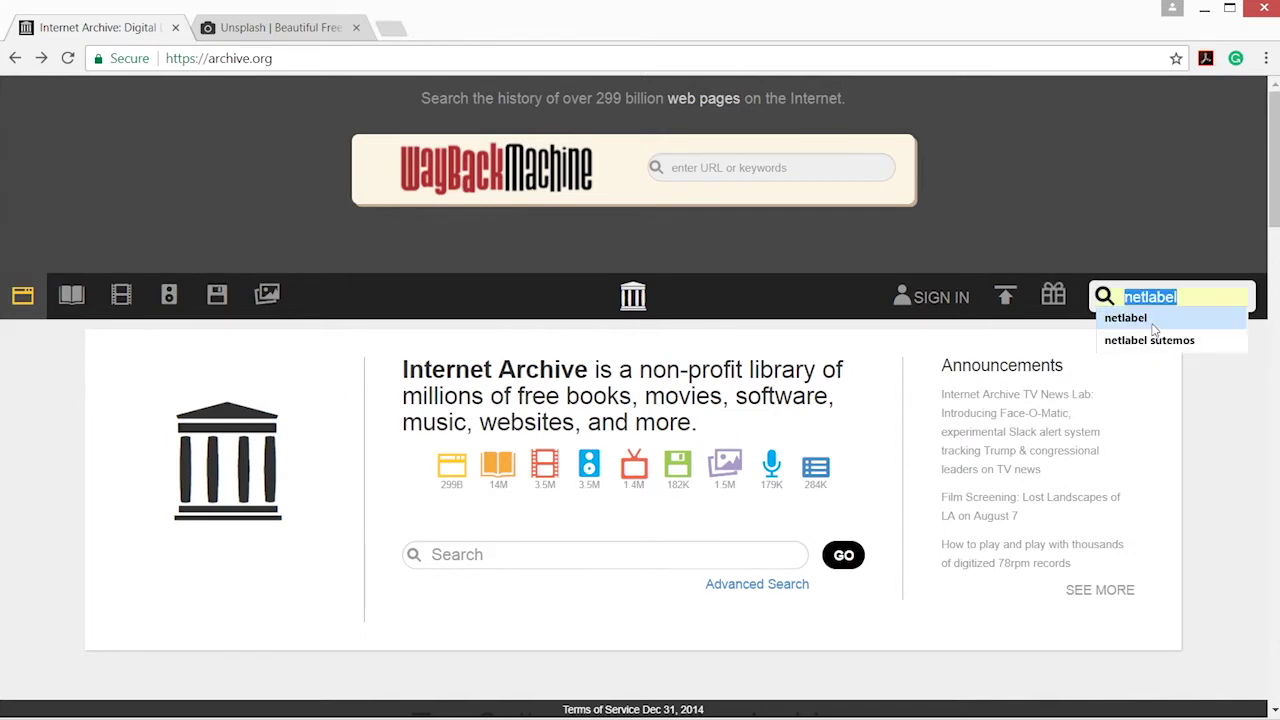
{"action": "left_click", "coordinate": [1158, 317]}
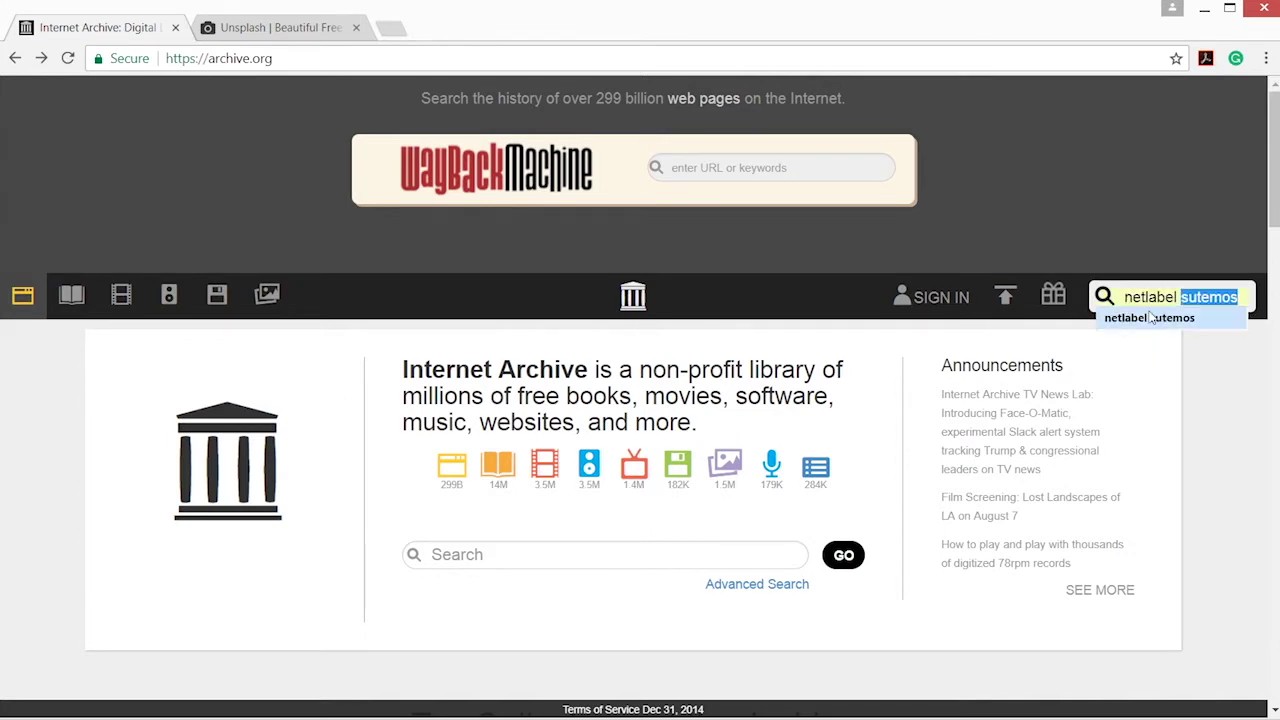
{"action": "left_click", "coordinate": [1150, 317]}
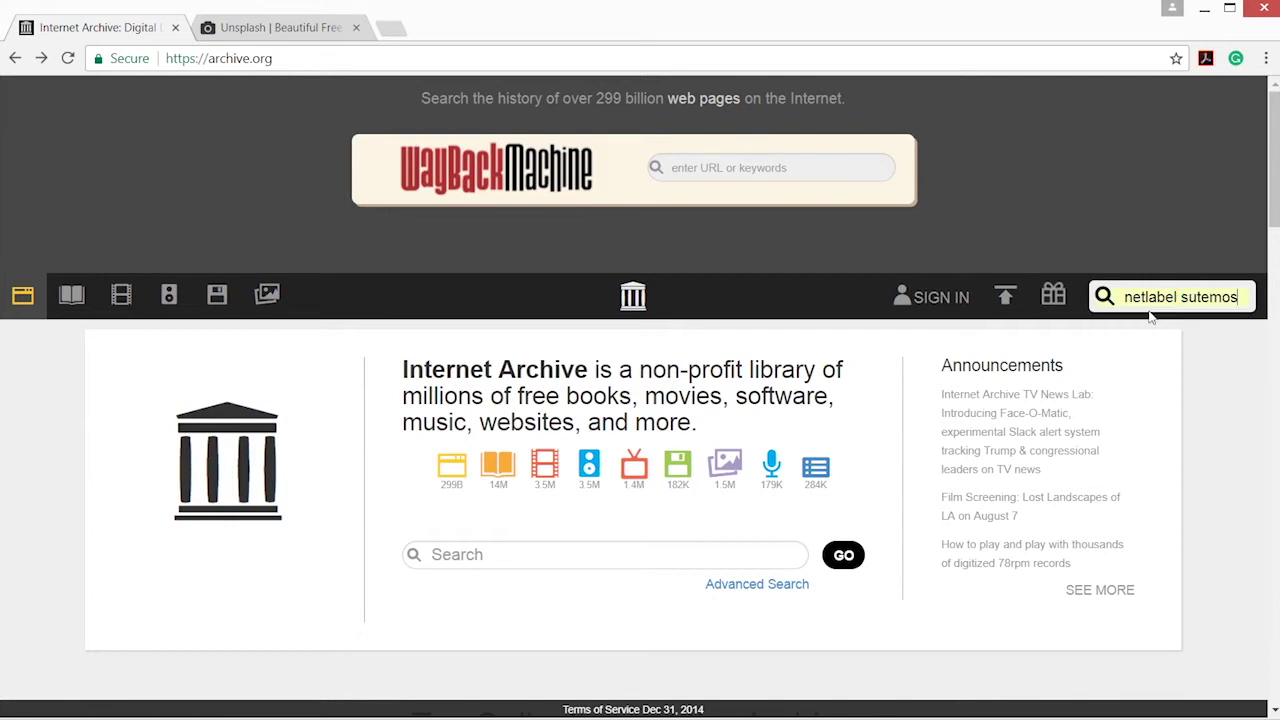
{"action": "scroll", "coordinate": [1108, 306], "scroll_direction": "down", "scroll_amount": 2}
{"action": "key", "text": "Return"}
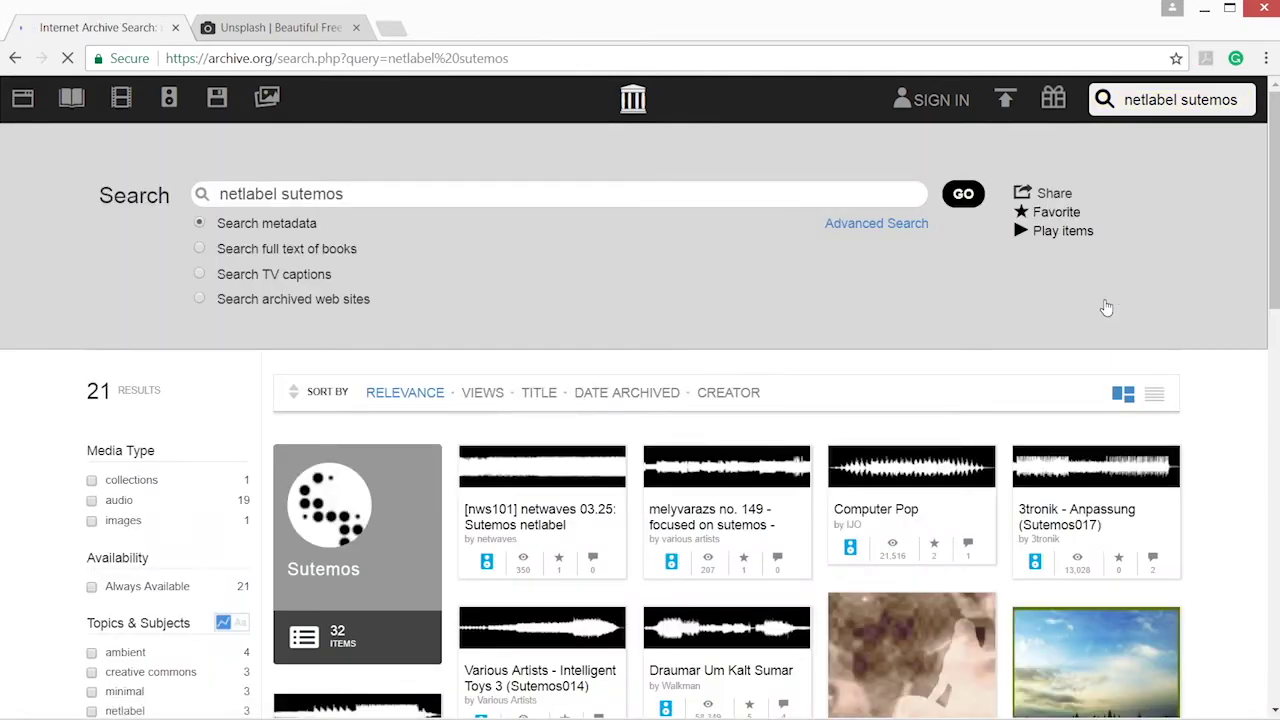
Scroll the results and open the Sutemos netlabel collection
{"action": "scroll", "coordinate": [1107, 307], "scroll_direction": "down", "scroll_amount": 1}
{"action": "scroll", "coordinate": [1107, 307], "scroll_direction": "down", "scroll_amount": 2}
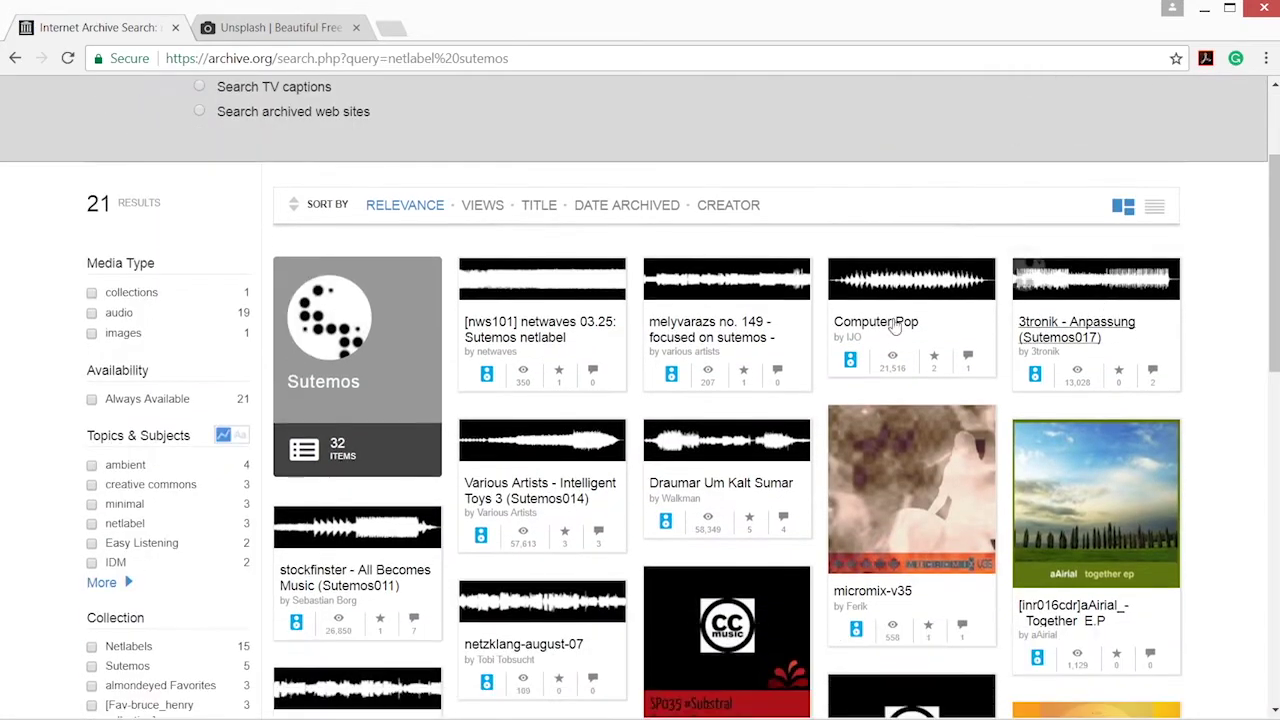
{"action": "left_click", "coordinate": [326, 357]}
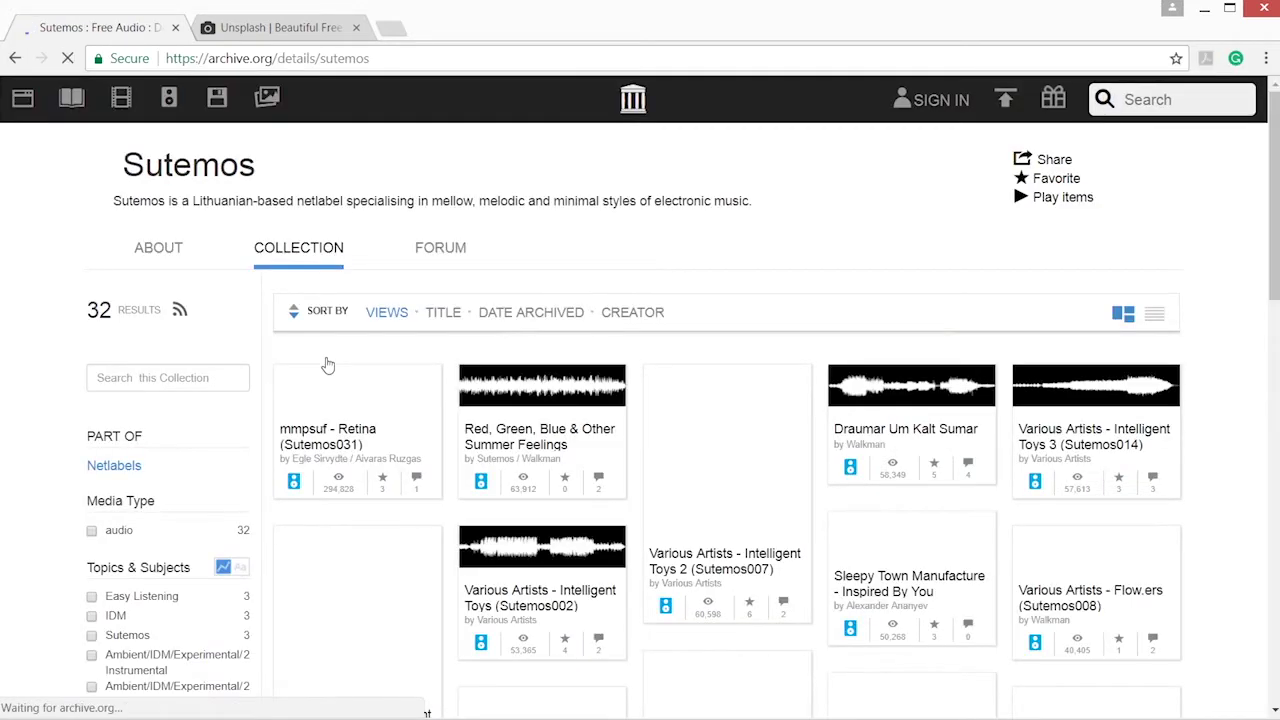
Open the 'Red, Green, Blue & Other Summer Feelings' album and scroll through its description and tracks
{"action": "left_click", "coordinate": [544, 447]}
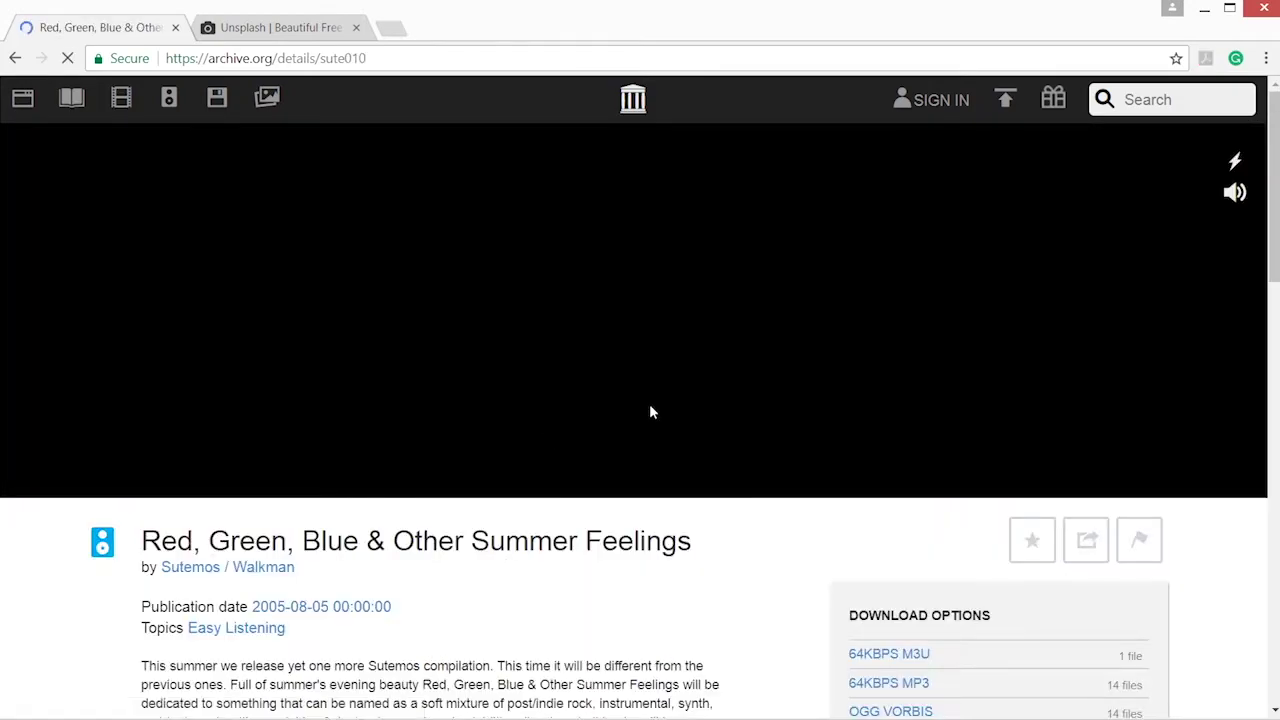
{"action": "scroll", "coordinate": [652, 415], "scroll_direction": "down", "scroll_amount": 4}
{"action": "scroll", "coordinate": [652, 415], "scroll_direction": "up", "scroll_amount": 4}
{"action": "scroll", "coordinate": [652, 415], "scroll_direction": "down", "scroll_amount": 4}
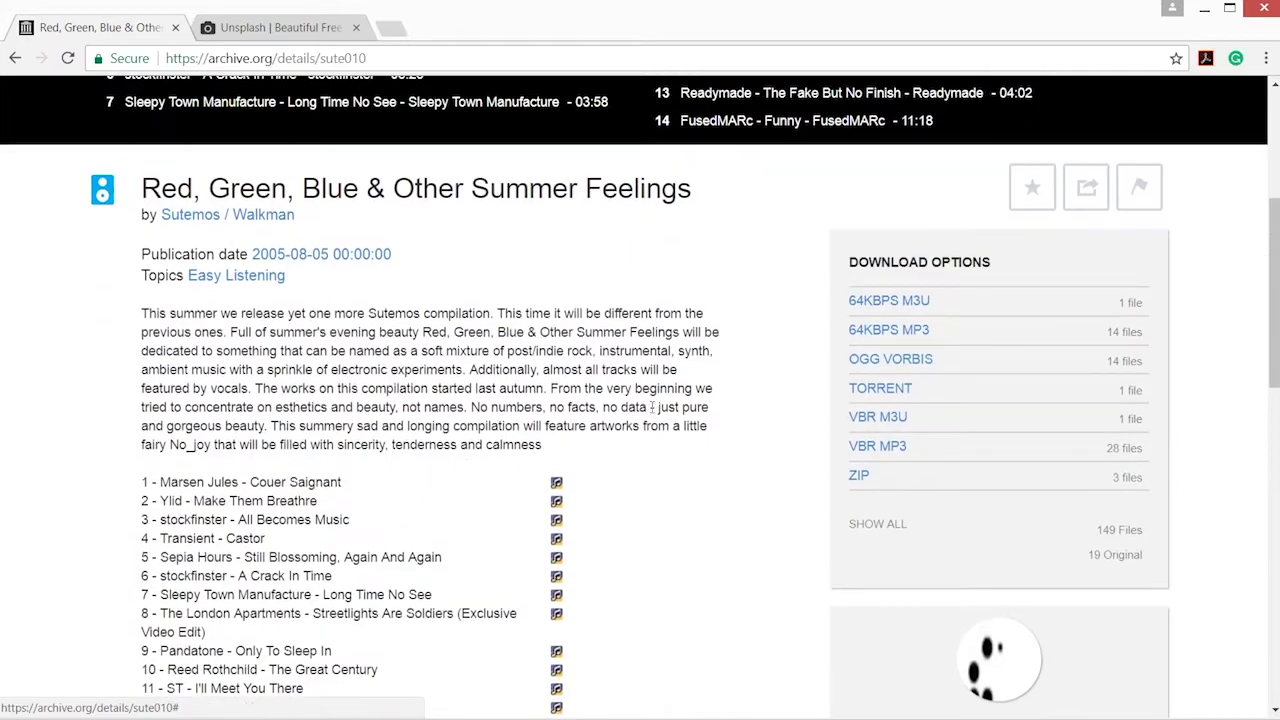
{"action": "scroll", "coordinate": [652, 415], "scroll_direction": "up", "scroll_amount": 2}
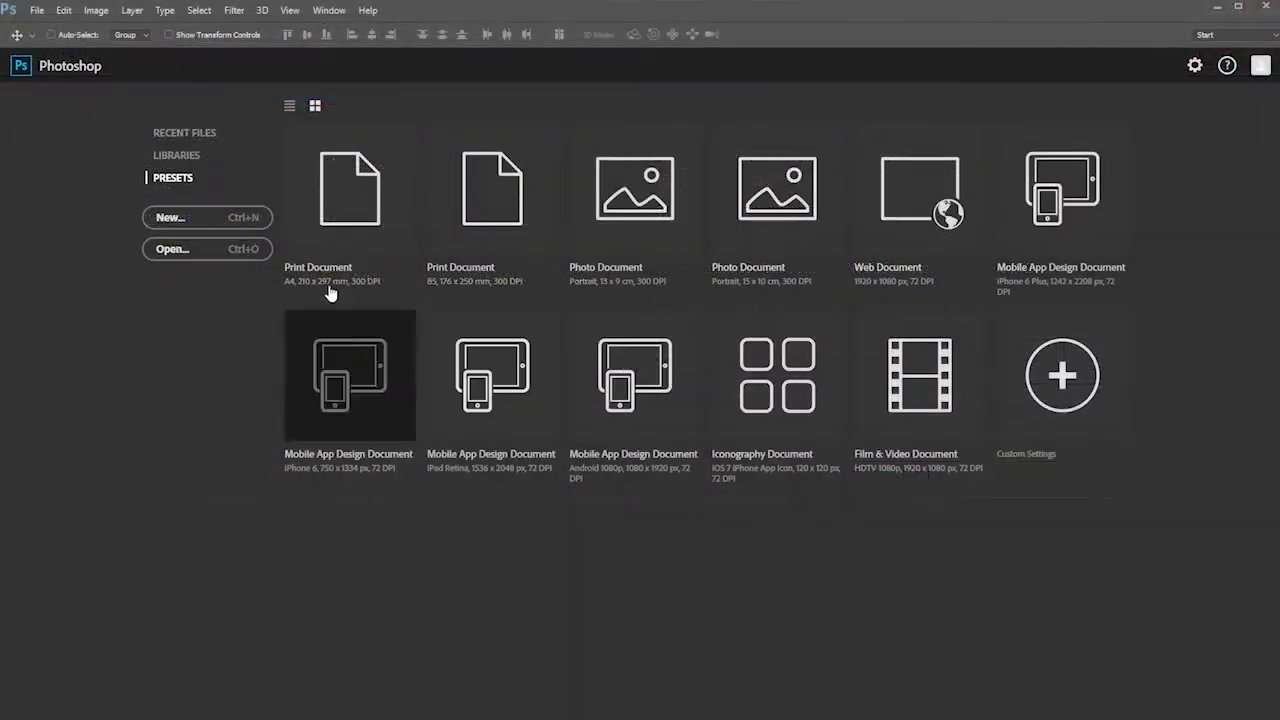
Create a 2048 × 2048 px, 300 ppi document named MusicAlbumCover_01
{"action": "left_click", "coordinate": [230, 220]}
{"action": "left_click_drag", "start_coordinate": [455, 175], "coordinate": [484, 193]}
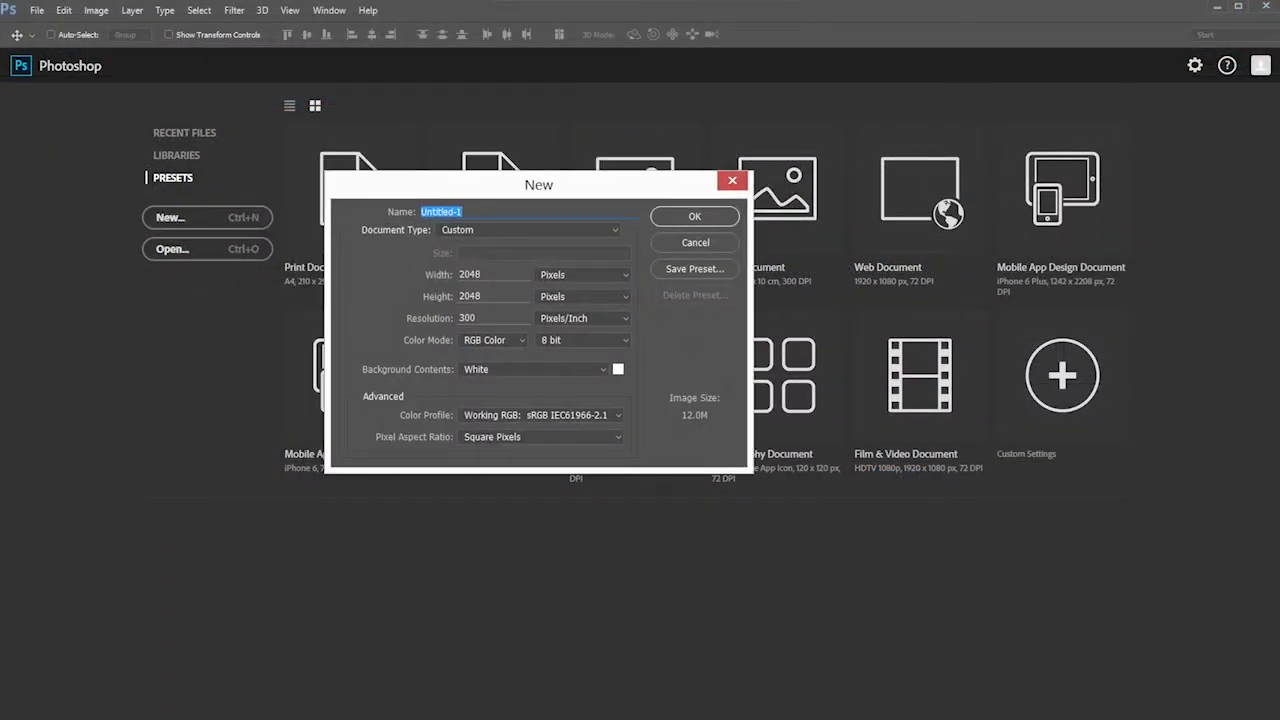
{"action": "type", "text": "MusicAlbumCover_01"}
{"action": "left_click_drag", "start_coordinate": [459, 274], "coordinate": [545, 280]}
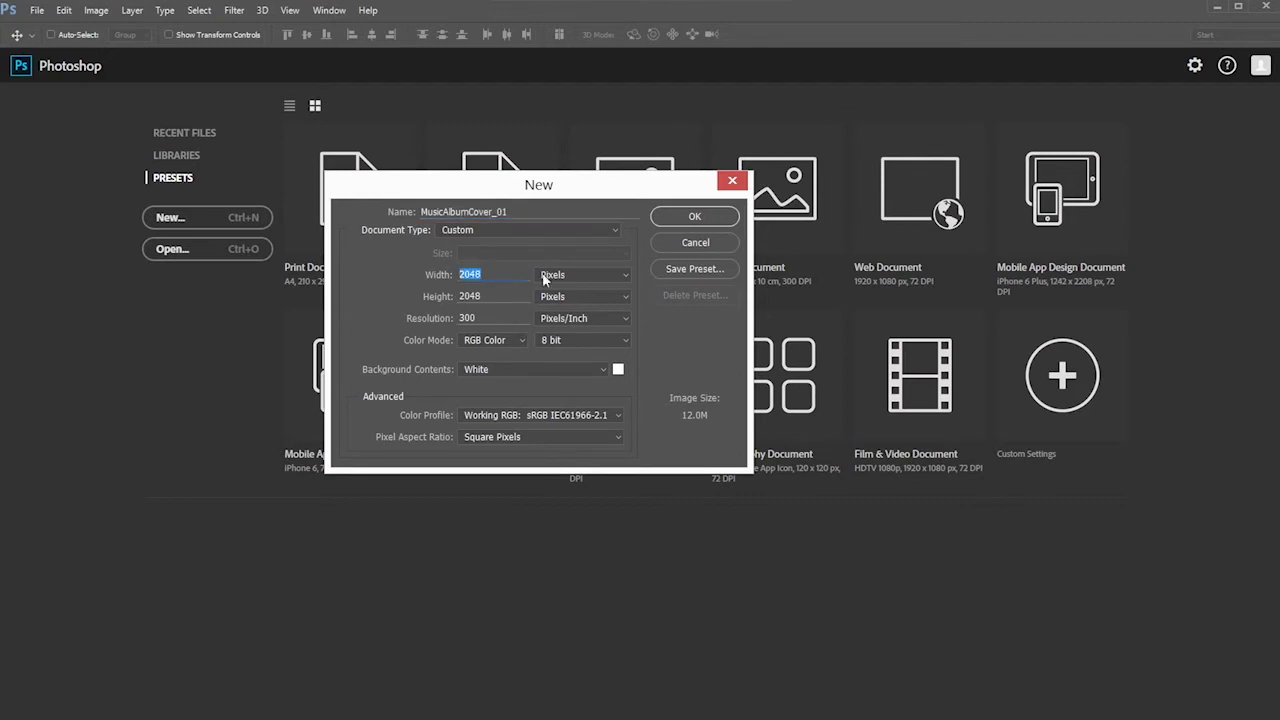
{"action": "left_click", "coordinate": [494, 317]}
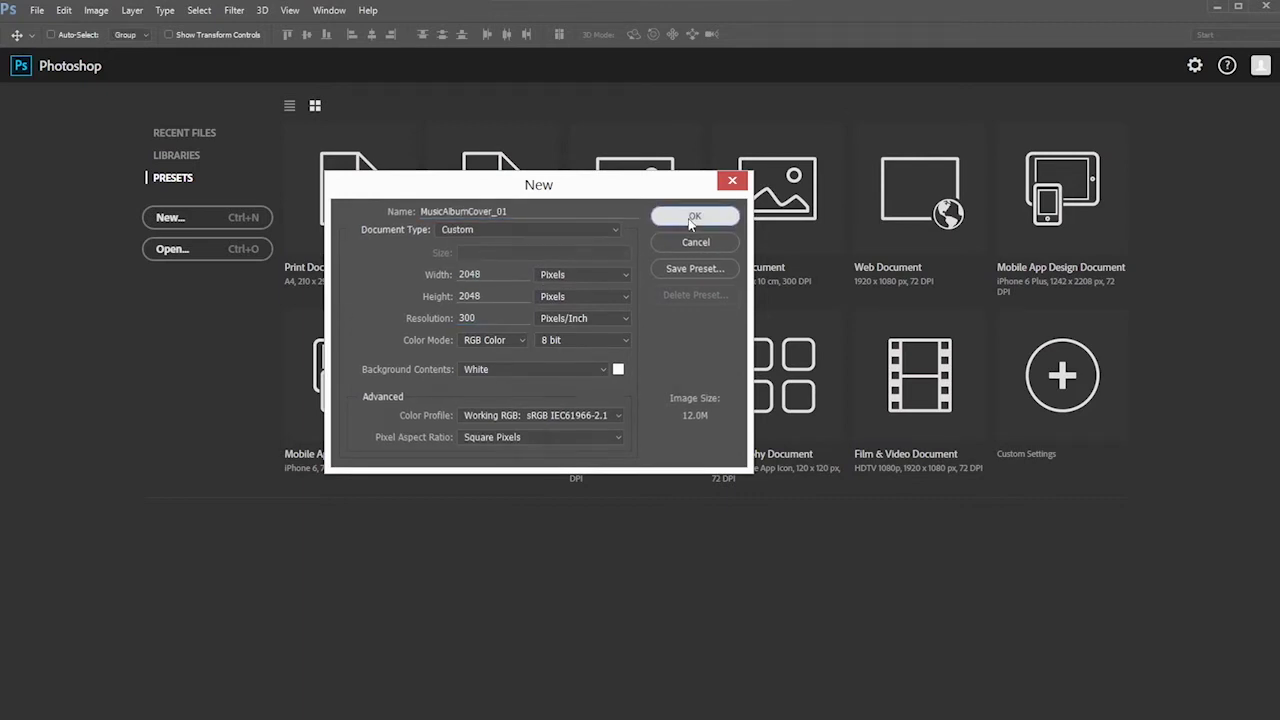
{"action": "left_click", "coordinate": [689, 220]}
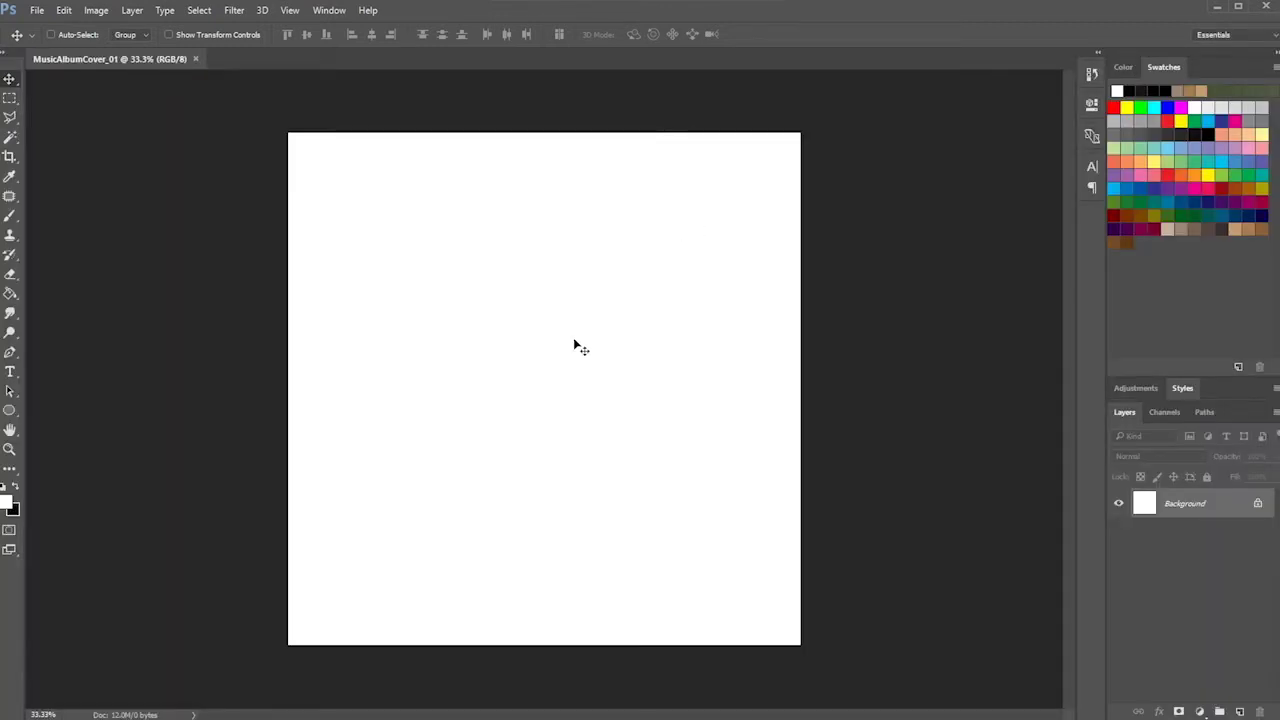
Drag aneta-ivanova-776 and joshua-earle-64814 from the unSplash folder onto the cover canvas
{"action": "key", "text": "alt+Tab"}
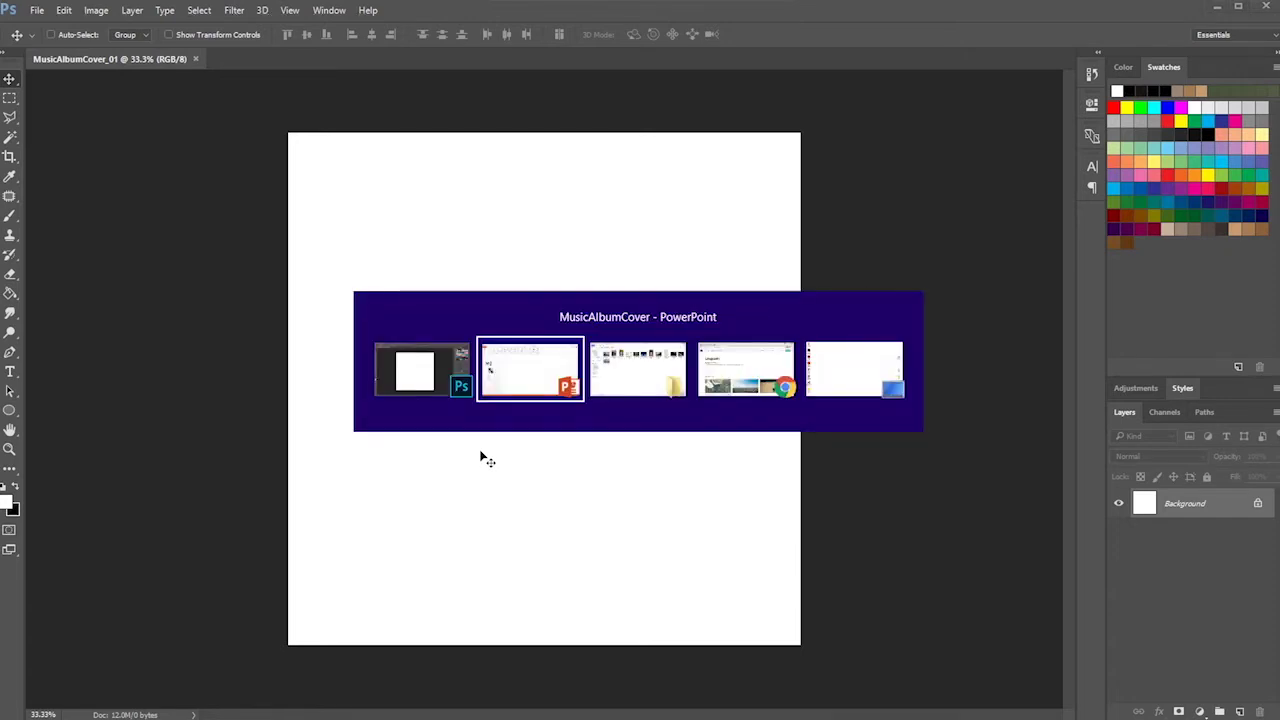
{"action": "key", "text": "alt+Tab"}
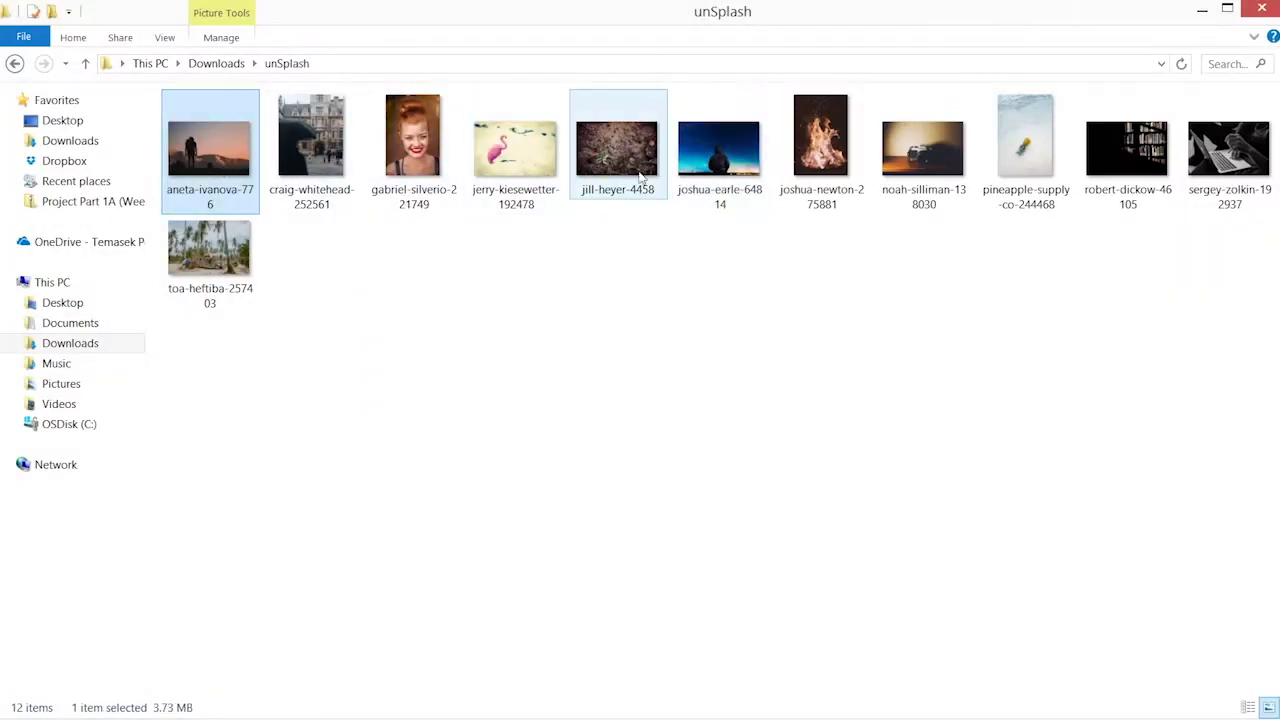
{"action": "left_click", "coordinate": [735, 205], "text": "ctrl"}
{"action": "left_click_drag", "start_coordinate": [735, 172], "coordinate": [517, 456]}
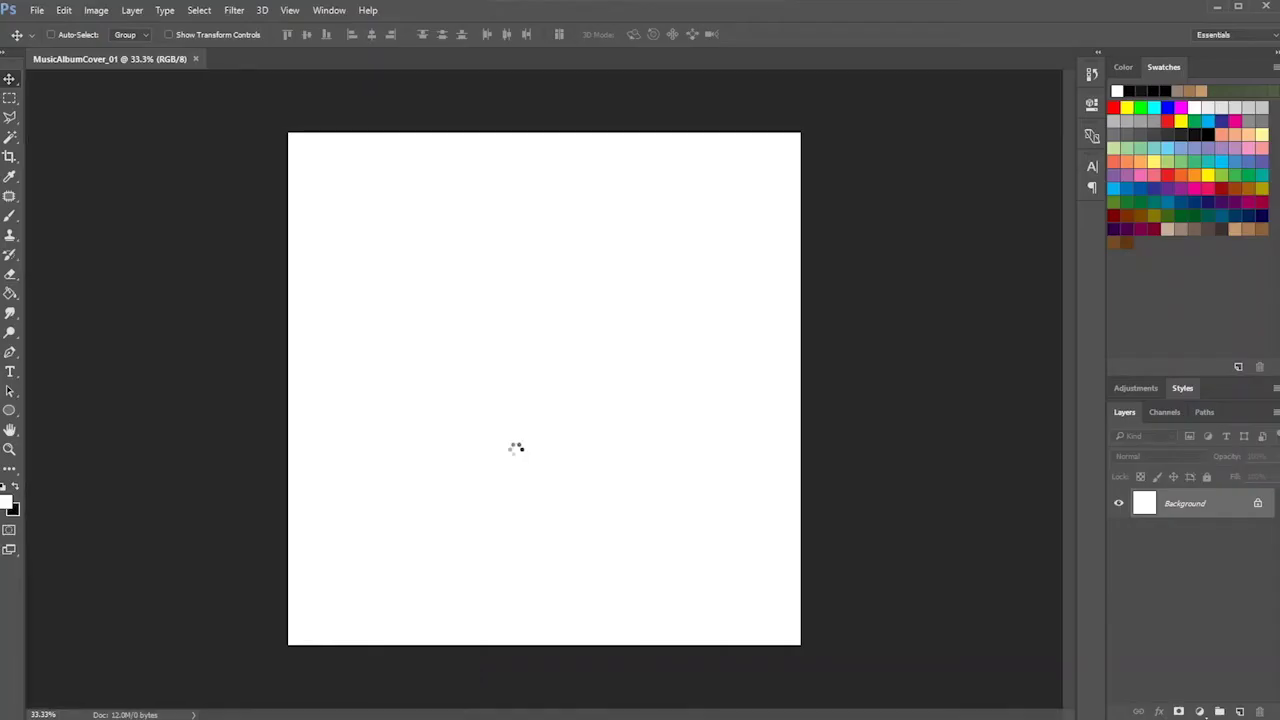
{"action": "key", "text": "Return"}
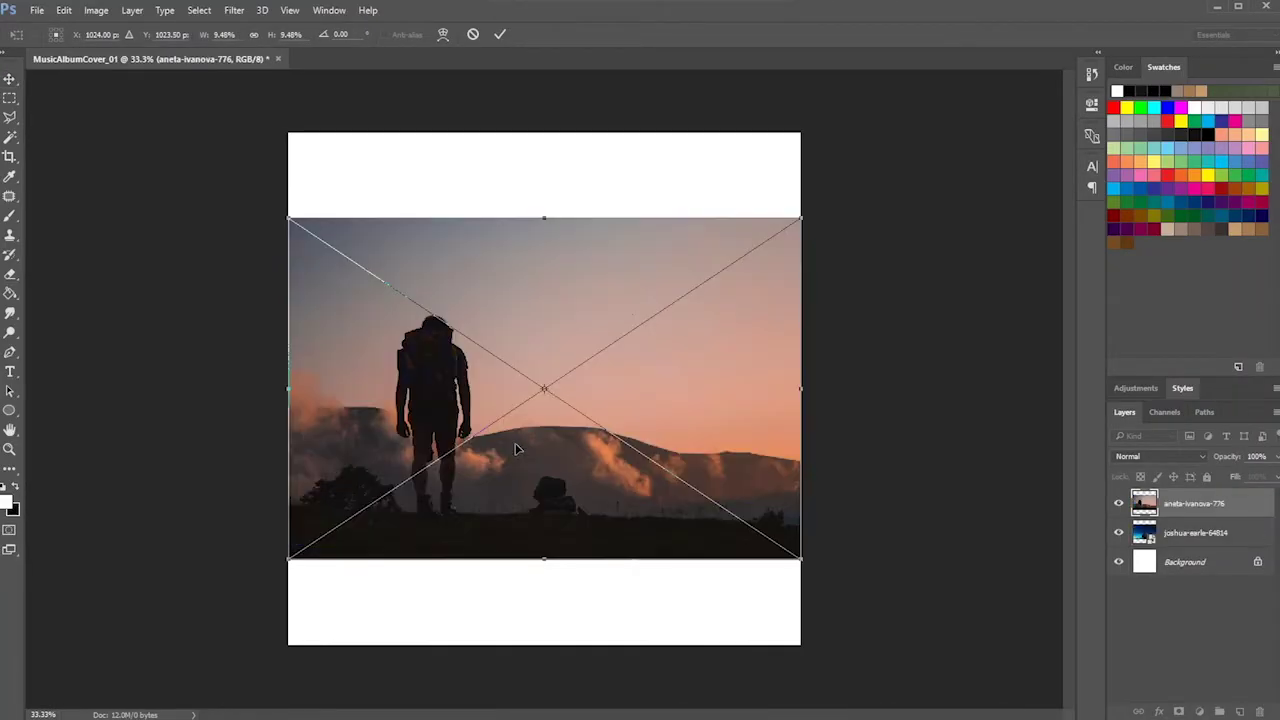
Commit the sunset placement, hide the joshua-earle layer, and move the sunset photo up
{"action": "key", "text": "Return"}
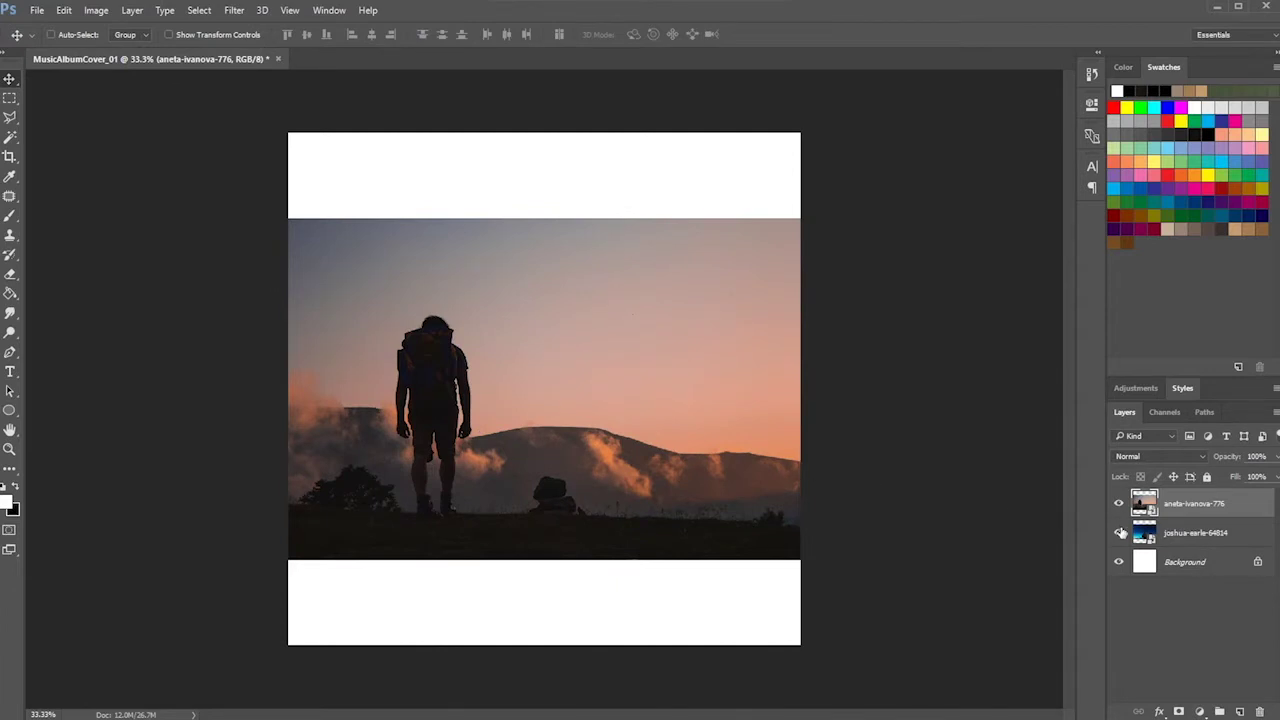
{"action": "left_click", "coordinate": [1120, 533]}
{"action": "left_click_drag", "start_coordinate": [656, 411], "coordinate": [646, 348]}
Scale the sunset photo to 12.5% and centre it horizontally across the canvas
{"action": "key", "text": "ctrl+t"}
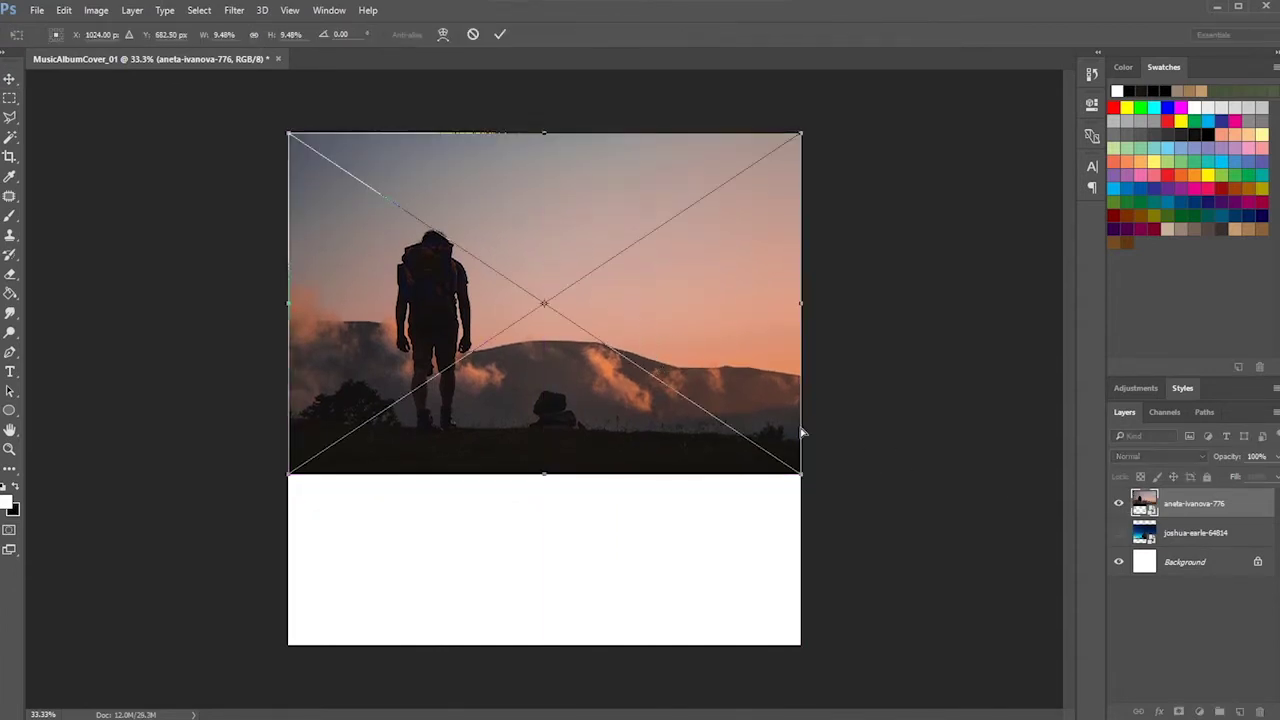
{"action": "left_click_drag", "start_coordinate": [801, 473], "coordinate": [887, 547]}
{"action": "left_click_drag", "start_coordinate": [735, 519], "coordinate": [713, 519]}
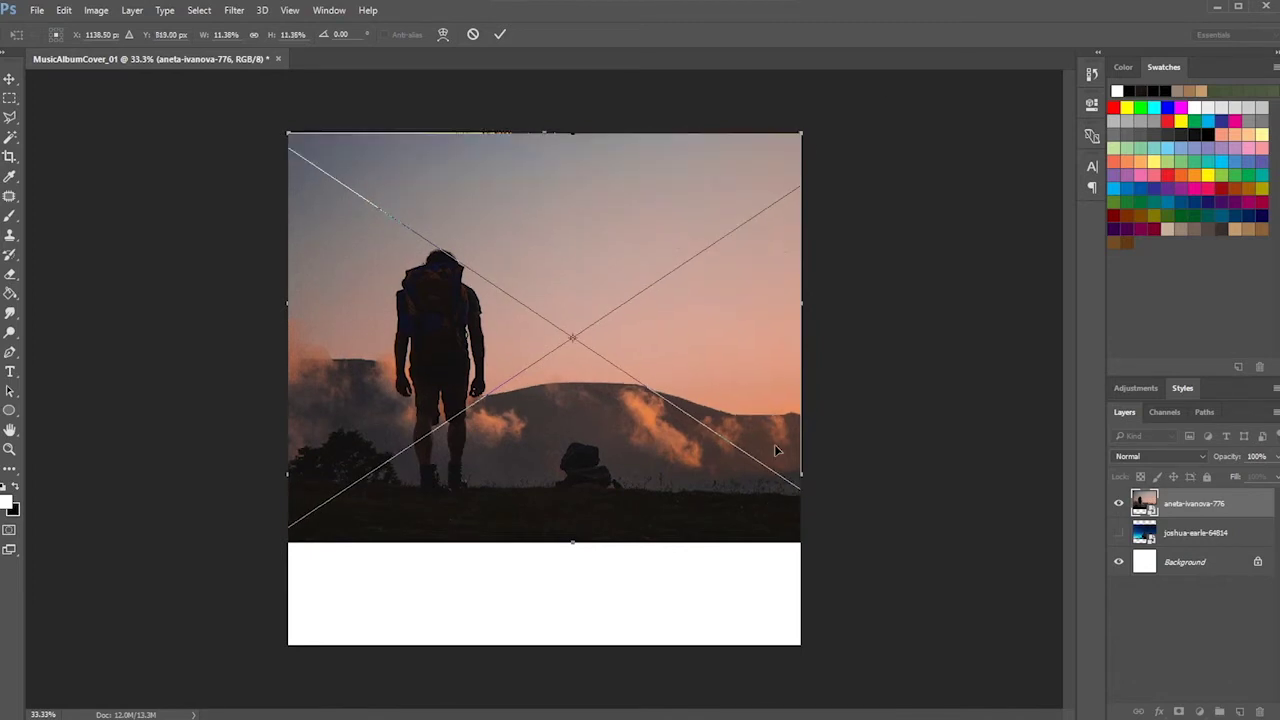
{"action": "left_click_drag", "start_coordinate": [743, 507], "coordinate": [655, 506]}
{"action": "left_click_drag", "start_coordinate": [785, 548], "coordinate": [837, 600]}
{"action": "left_click_drag", "start_coordinate": [627, 477], "coordinate": [718, 477]}
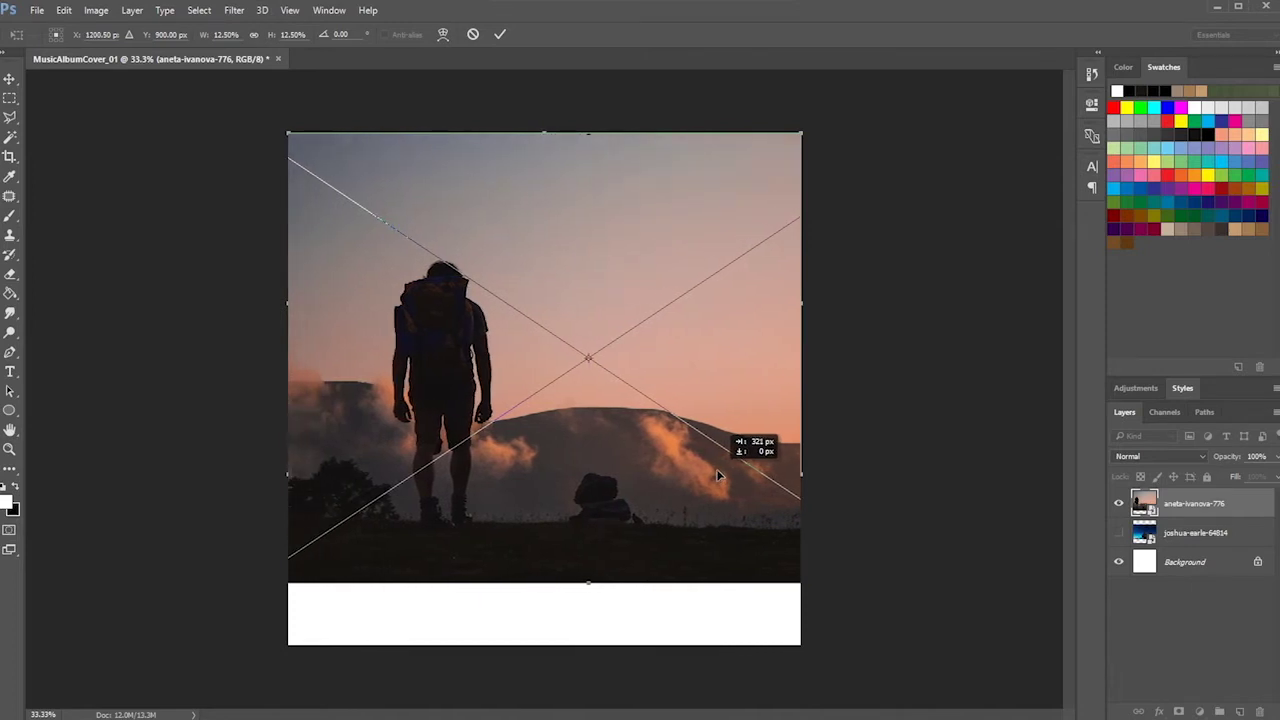
{"action": "left_click_drag", "start_coordinate": [718, 477], "coordinate": [718, 477]}
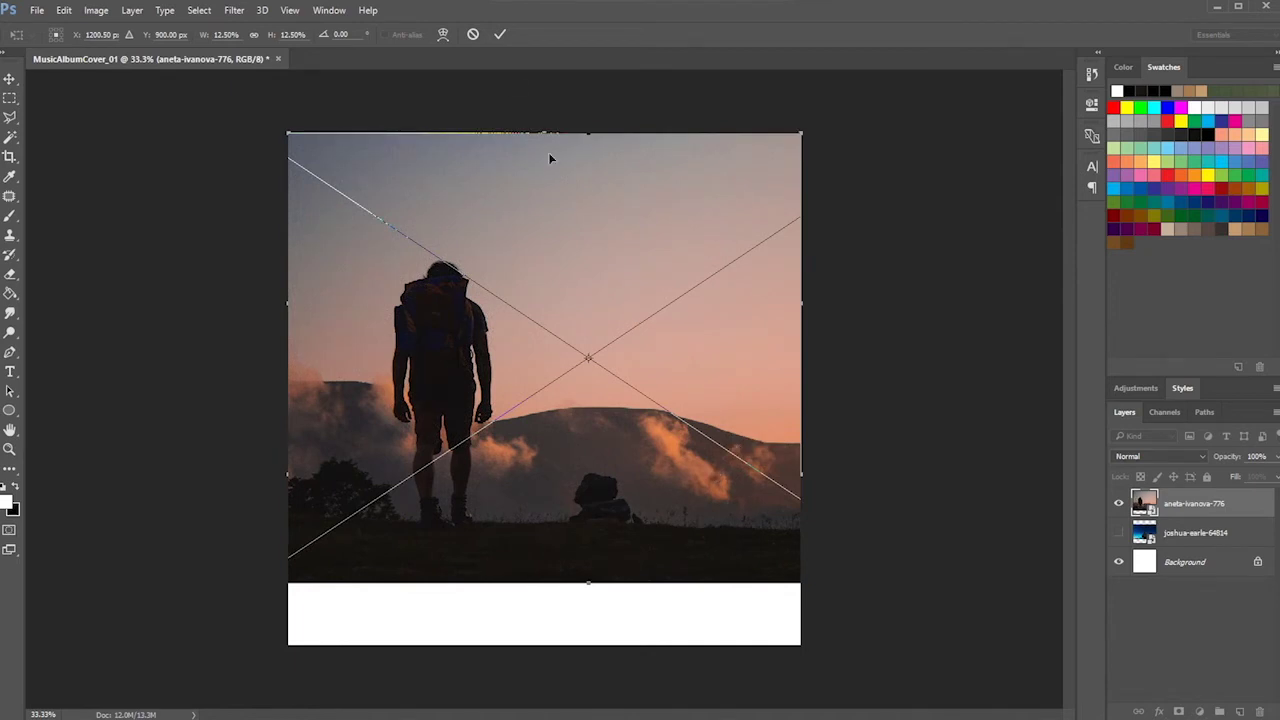
{"action": "left_click", "coordinate": [500, 35]}
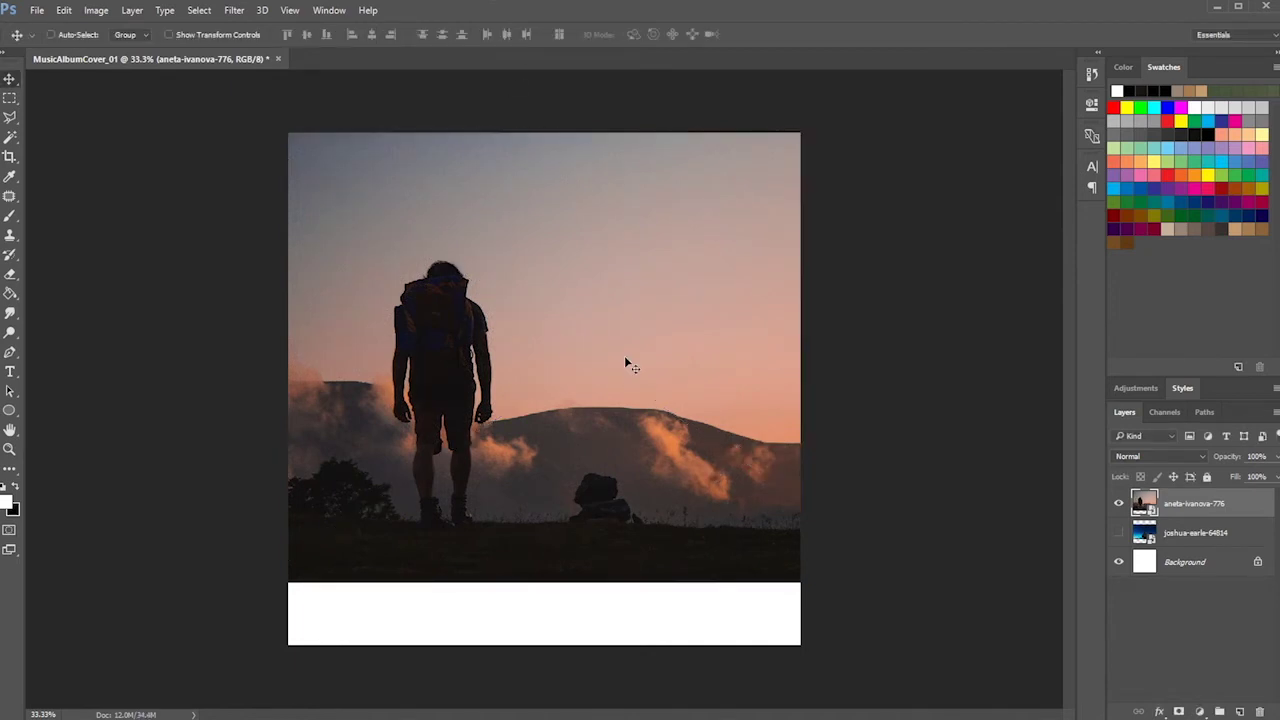
Show the night-sky layer, stack it above the sunset photo, and move it up
{"action": "left_click", "coordinate": [1116, 537]}
{"action": "left_click_drag", "start_coordinate": [1188, 540], "coordinate": [1202, 502]}
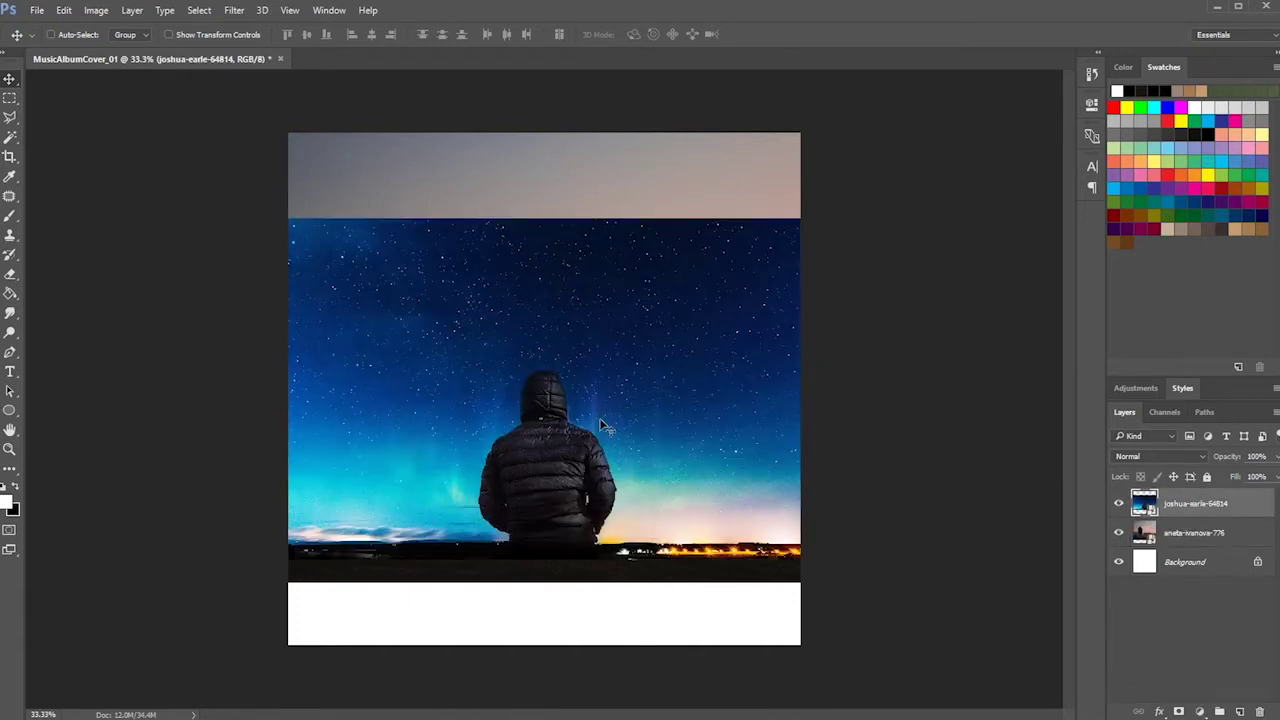
{"action": "left_click_drag", "start_coordinate": [604, 432], "coordinate": [600, 342]}
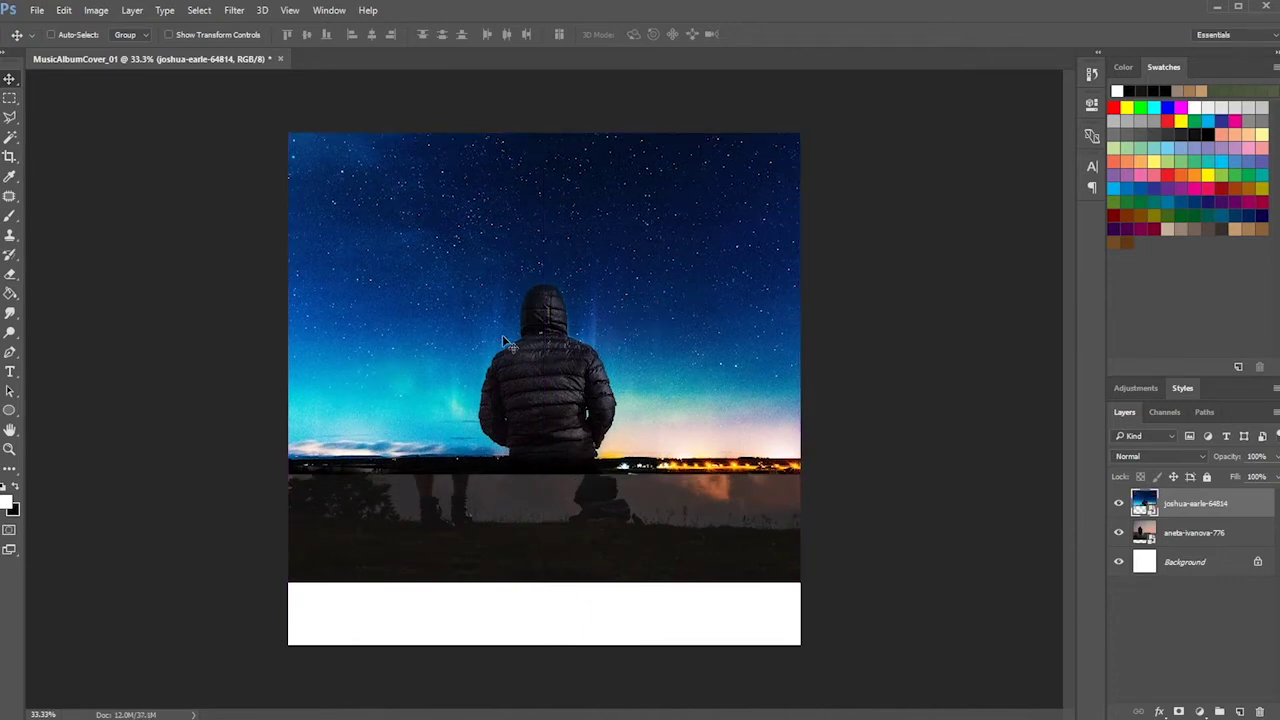
Free Transform the night-sky photo larger so it nearly fills the canvas
{"action": "left_click", "coordinate": [64, 11]}
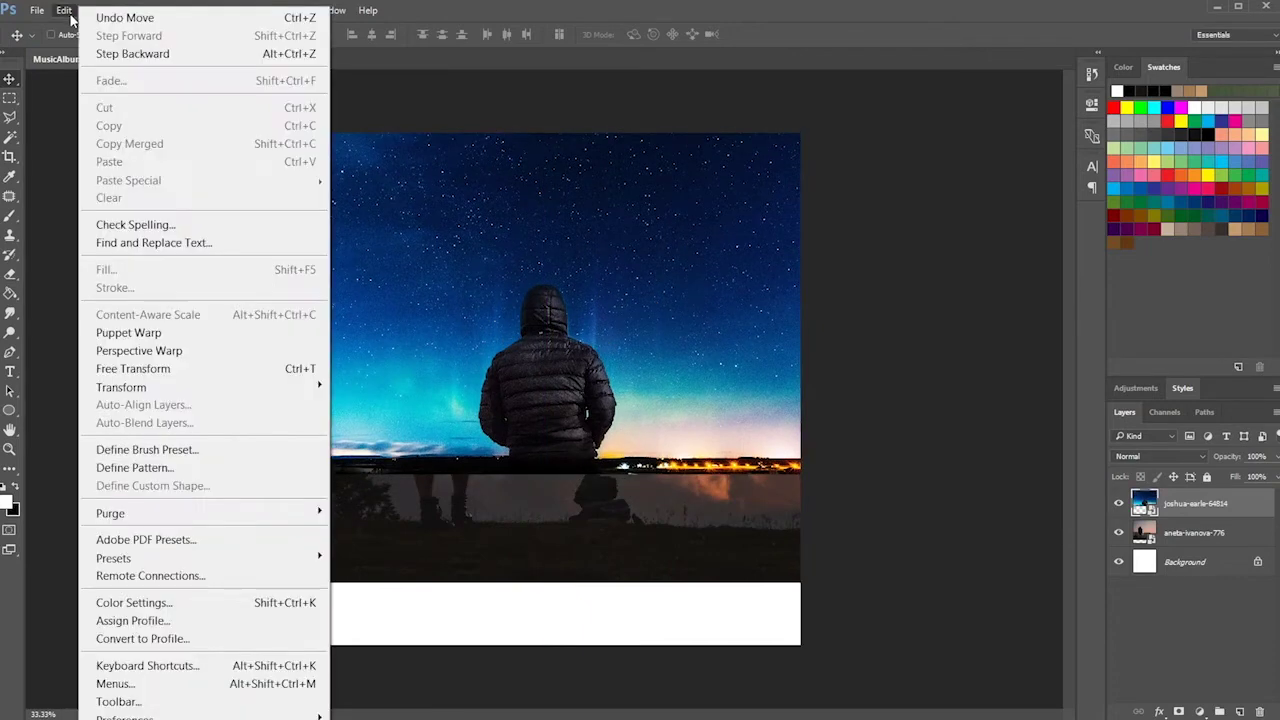
{"action": "left_click", "coordinate": [133, 368]}
{"action": "left_click_drag", "start_coordinate": [803, 472], "coordinate": [1022, 648]}
{"action": "key", "text": "Return"}
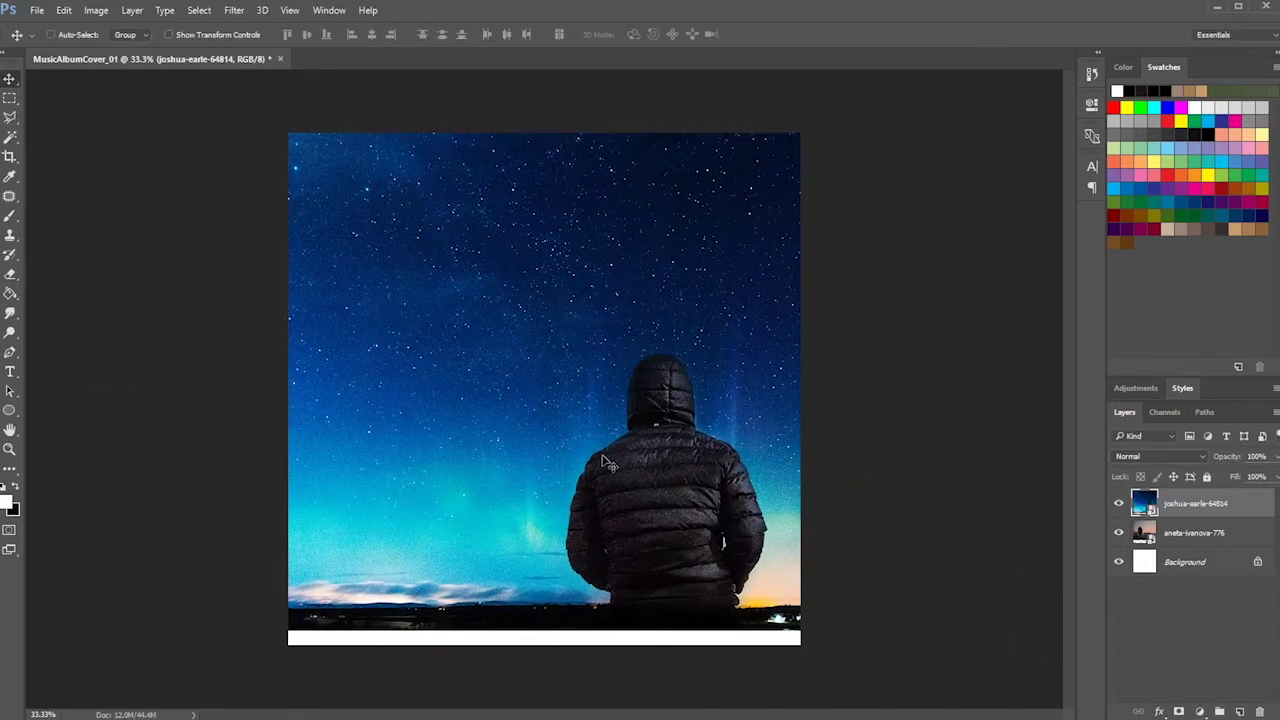
Set the night-sky layer to Overlay blending after trying Hard Light, then select the Background layer
{"action": "left_click", "coordinate": [1138, 456]}
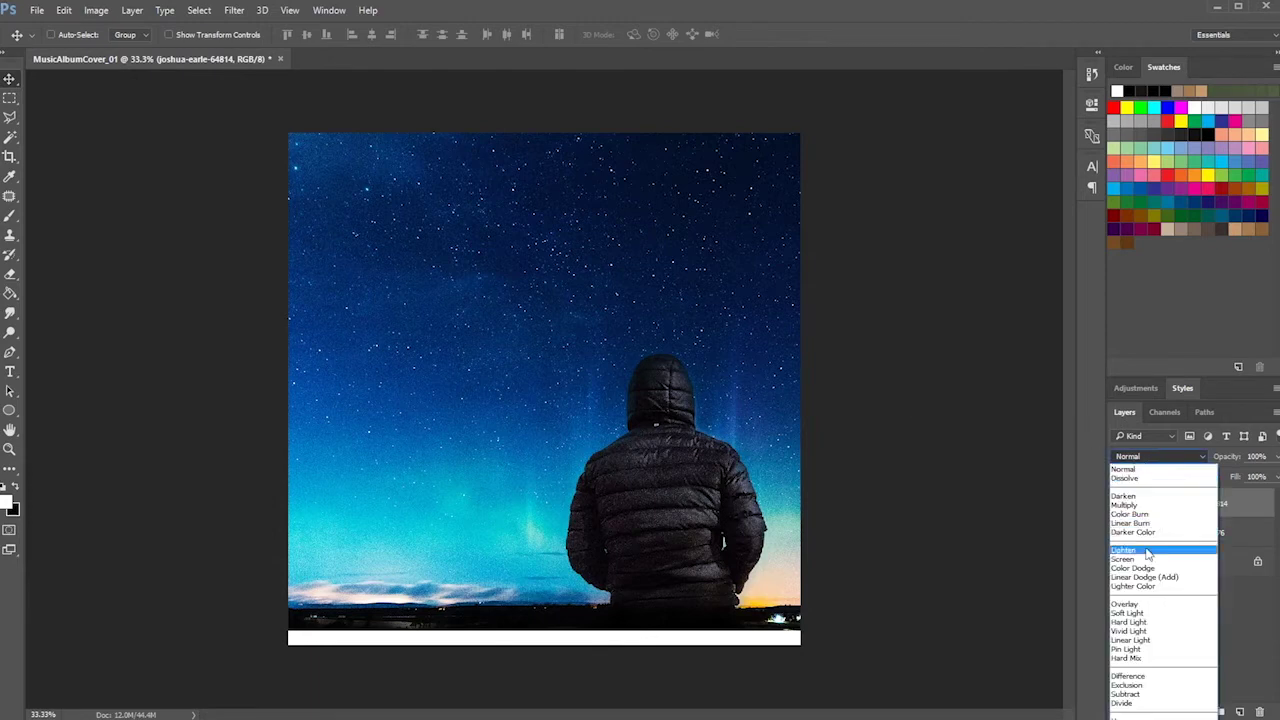
{"action": "left_click", "coordinate": [1134, 604]}
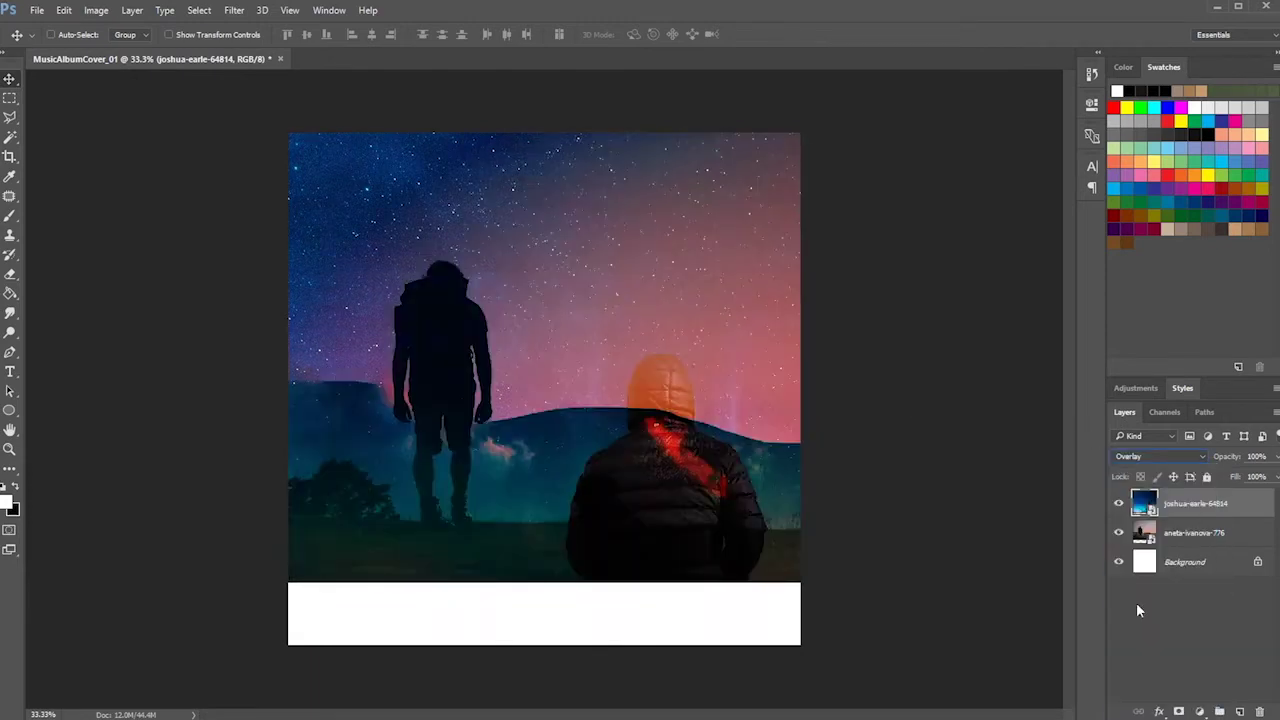
{"action": "left_click", "coordinate": [1168, 458]}
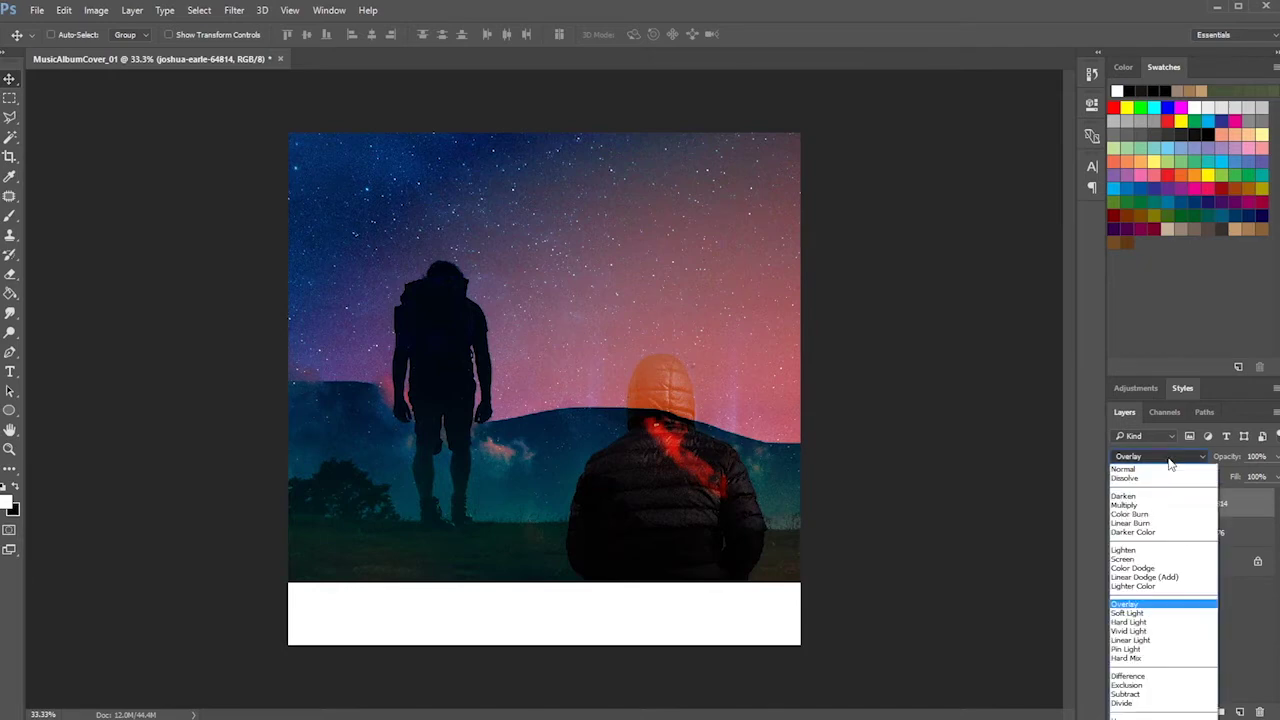
{"action": "left_click", "coordinate": [1158, 621]}
{"action": "key", "text": "Up"}
{"action": "key", "text": "Up"}
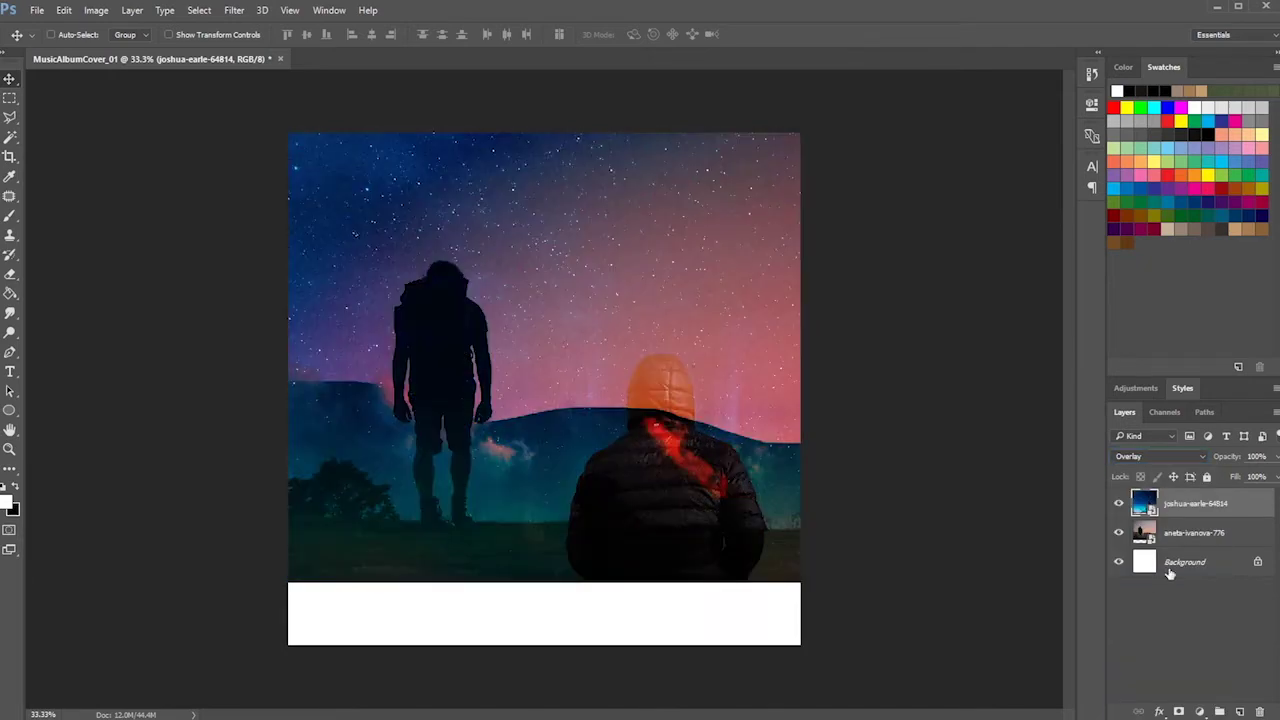
{"action": "left_click", "coordinate": [1168, 566]}
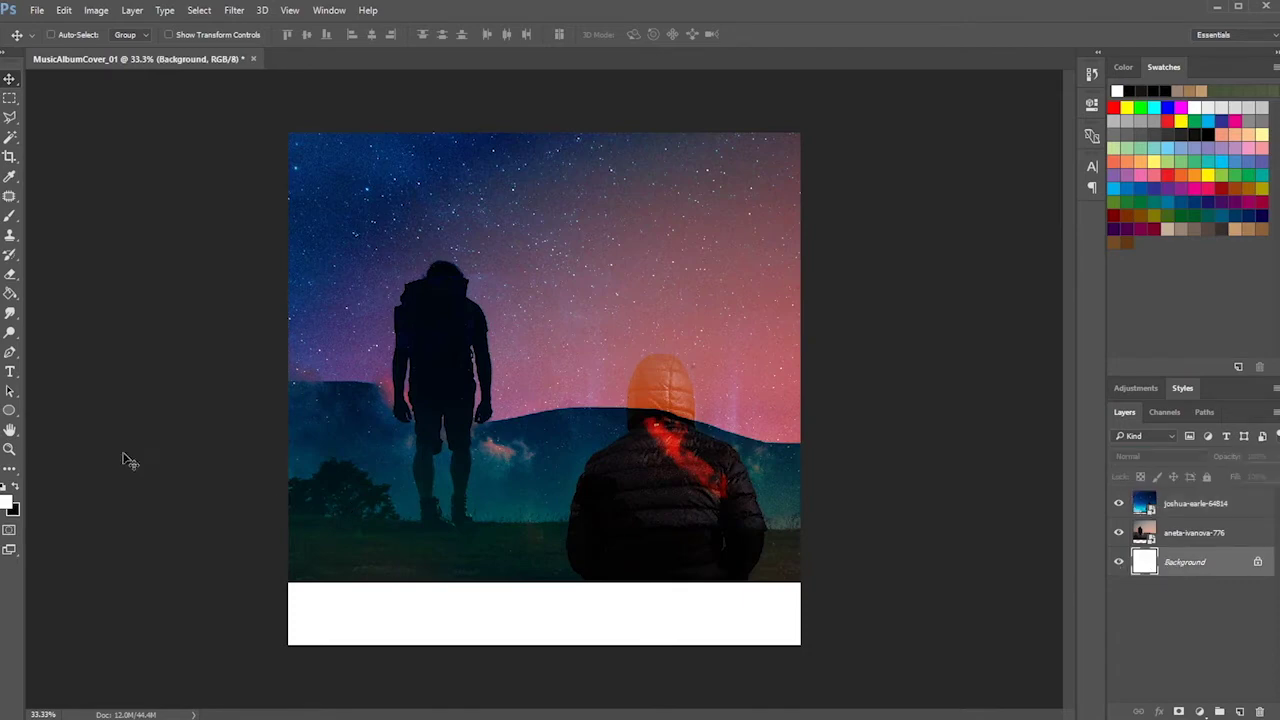
Paint-bucket the bottom white strip black and move the hooded-figure photo up about 40 px
{"action": "left_click", "coordinate": [10, 293]}
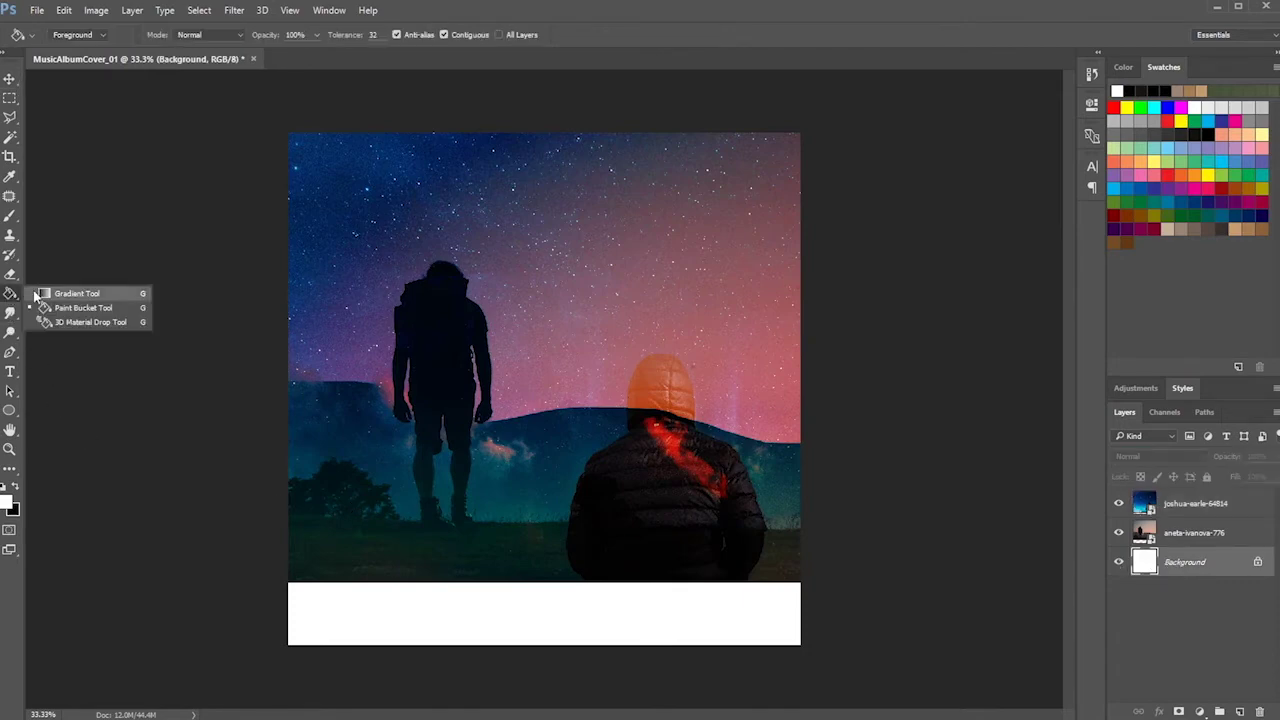
{"action": "left_click", "coordinate": [55, 308]}
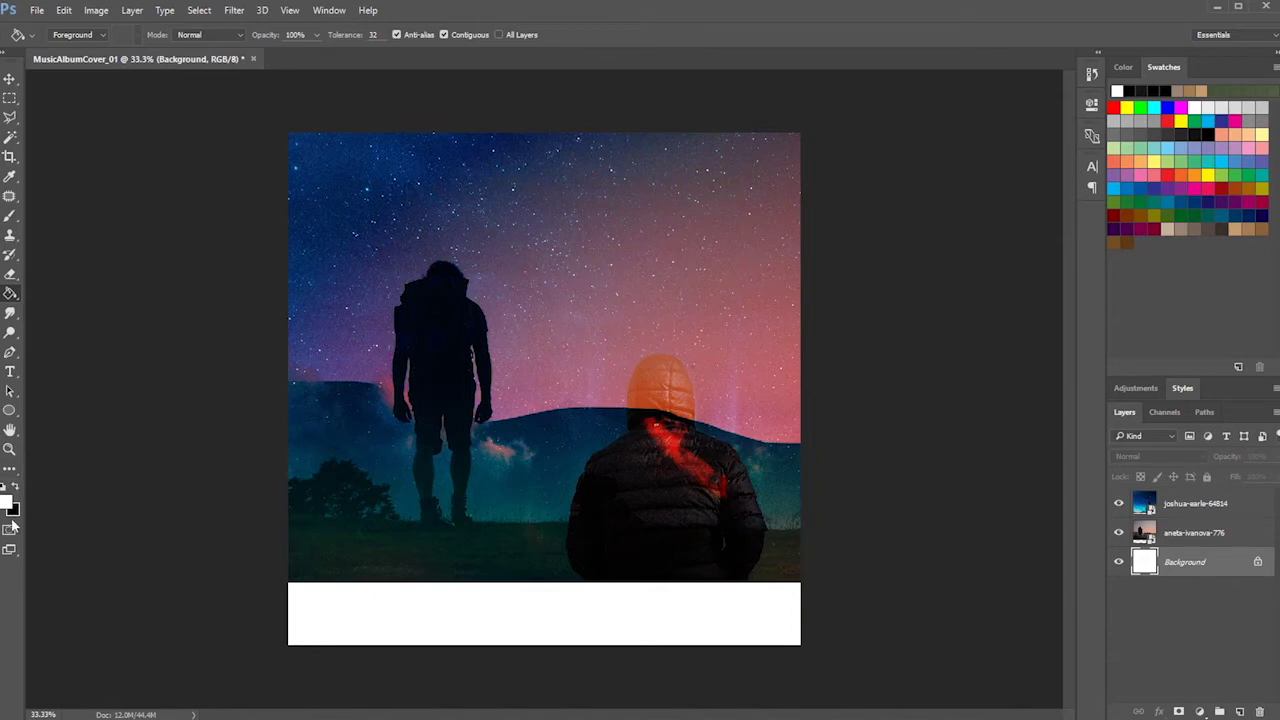
{"action": "left_click", "coordinate": [16, 488]}
{"action": "left_click", "coordinate": [343, 606]}
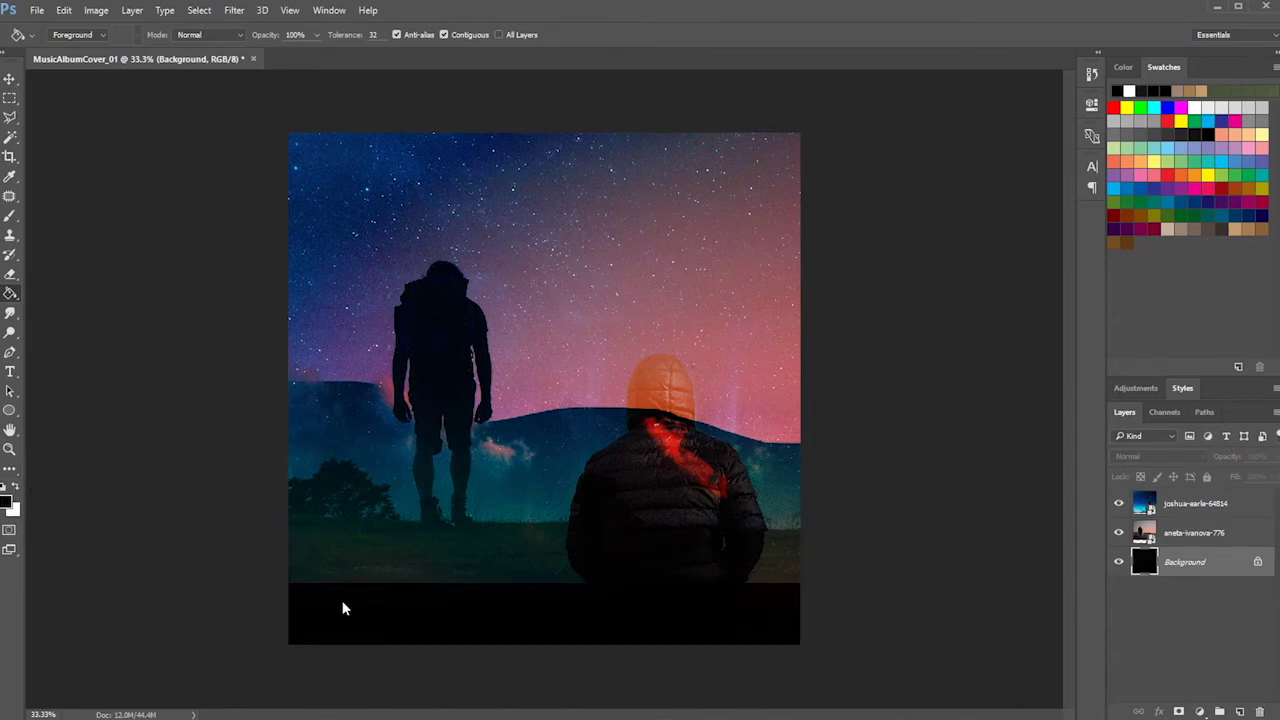
{"action": "key", "text": "v"}
{"action": "left_click_drag", "start_coordinate": [660, 545], "coordinate": [660, 500]}
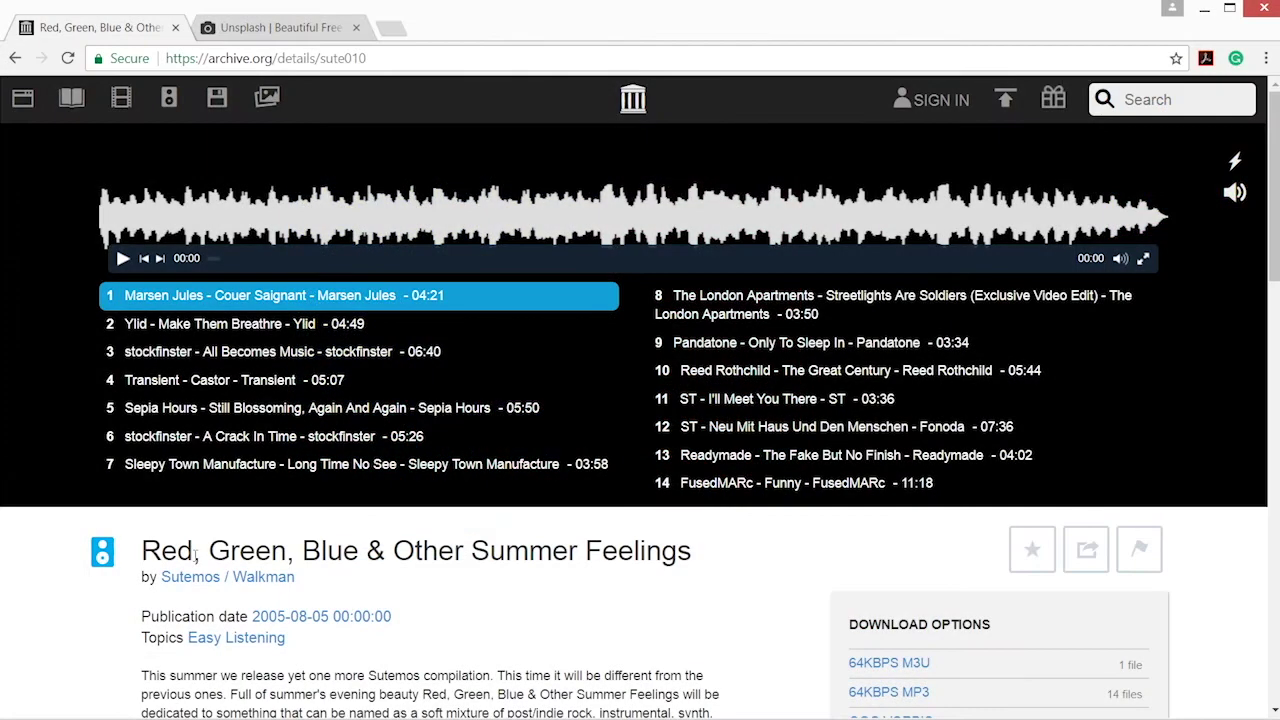
Copy the album title and 'by' credit line from the archive page, then return to Photoshop
{"action": "left_click_drag", "start_coordinate": [196, 556], "coordinate": [307, 575]}
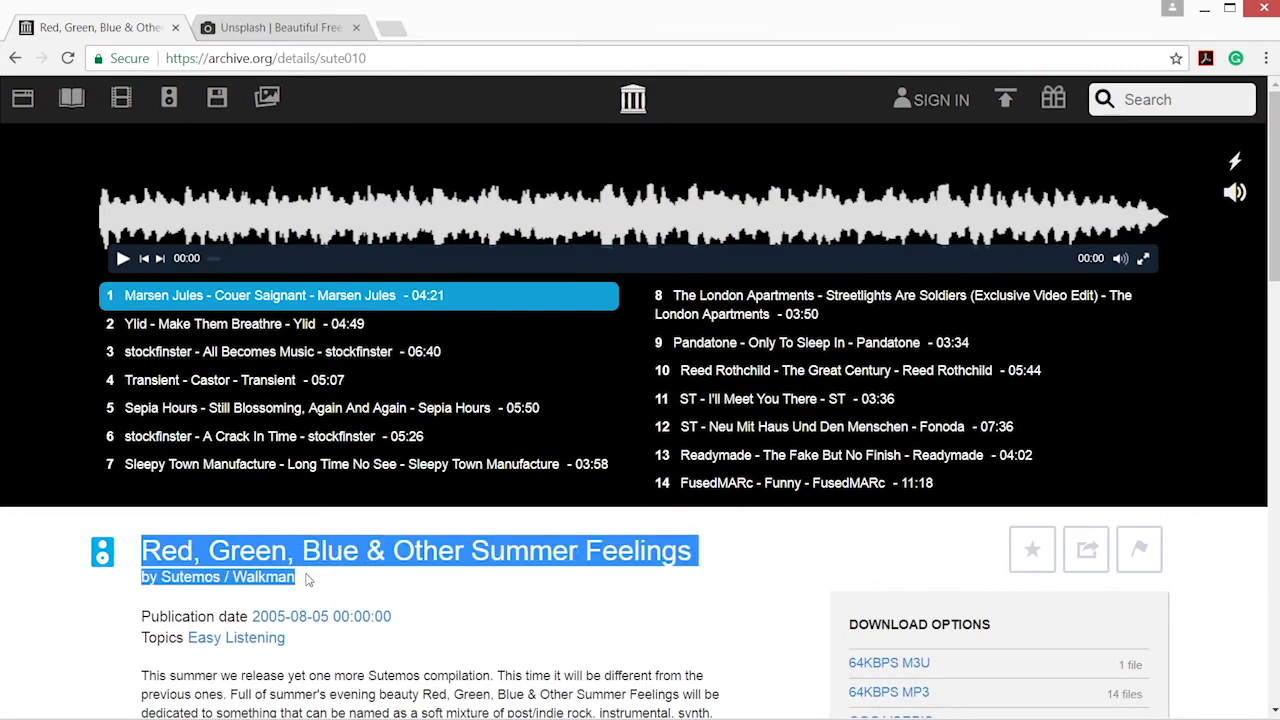
{"action": "right_click", "coordinate": [303, 552]}
{"action": "left_click", "coordinate": [352, 567]}
{"action": "key", "text": "alt+Tab"}
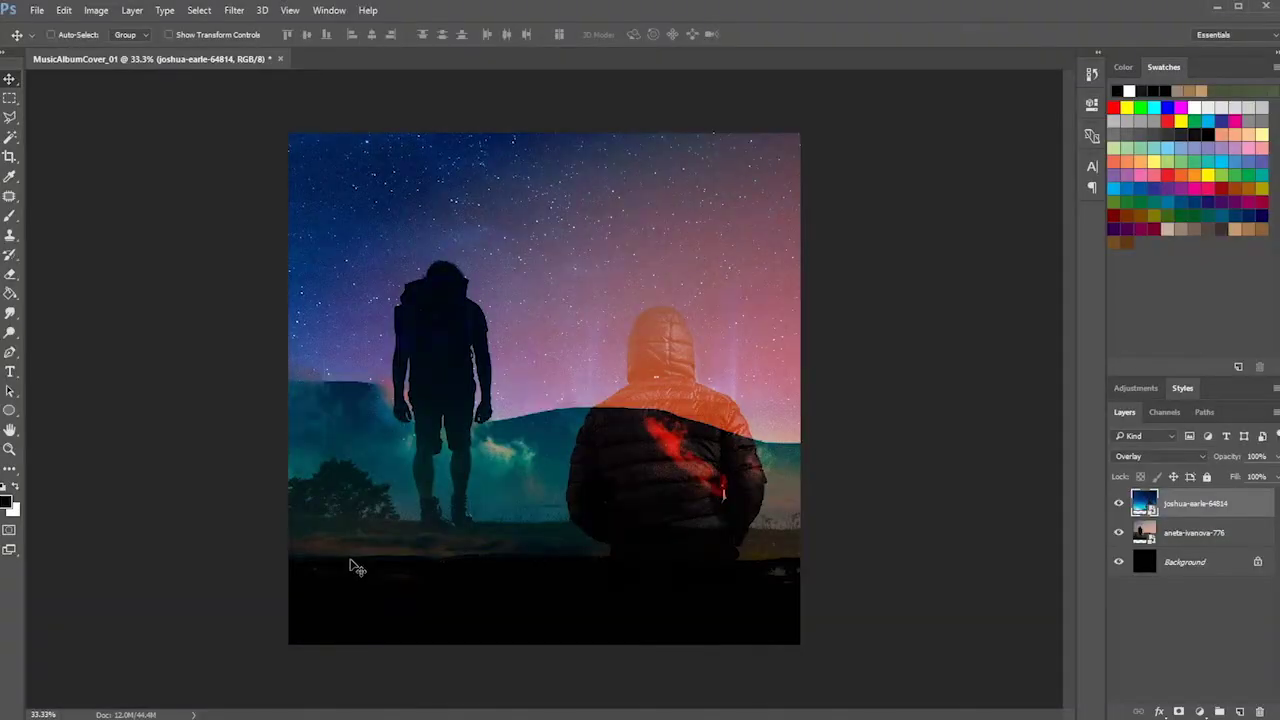
Paste the title as text, cut out the artist line, and centre 'Red, Green, Blue & Other Summer Feelings' near the top
{"action": "left_click", "coordinate": [16, 371]}
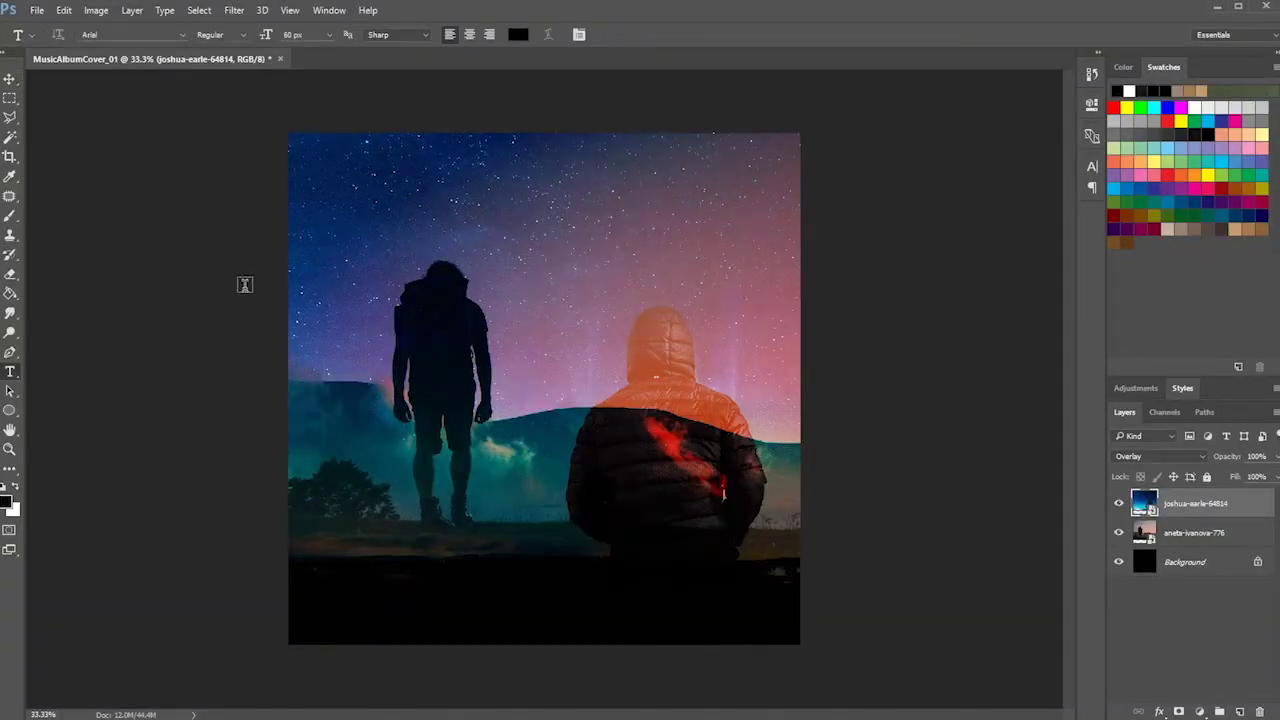
{"action": "left_click", "coordinate": [373, 207]}
{"action": "key", "text": "ctrl+v"}
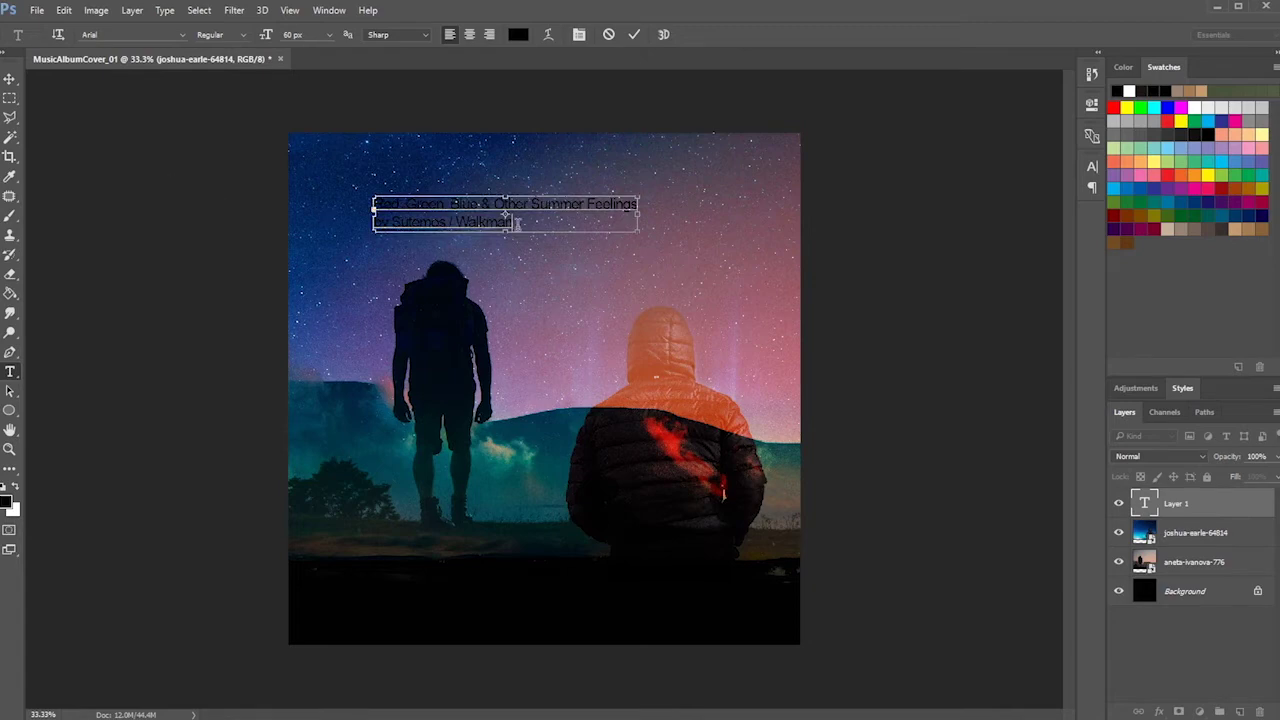
{"action": "triple_click", "coordinate": [400, 222]}
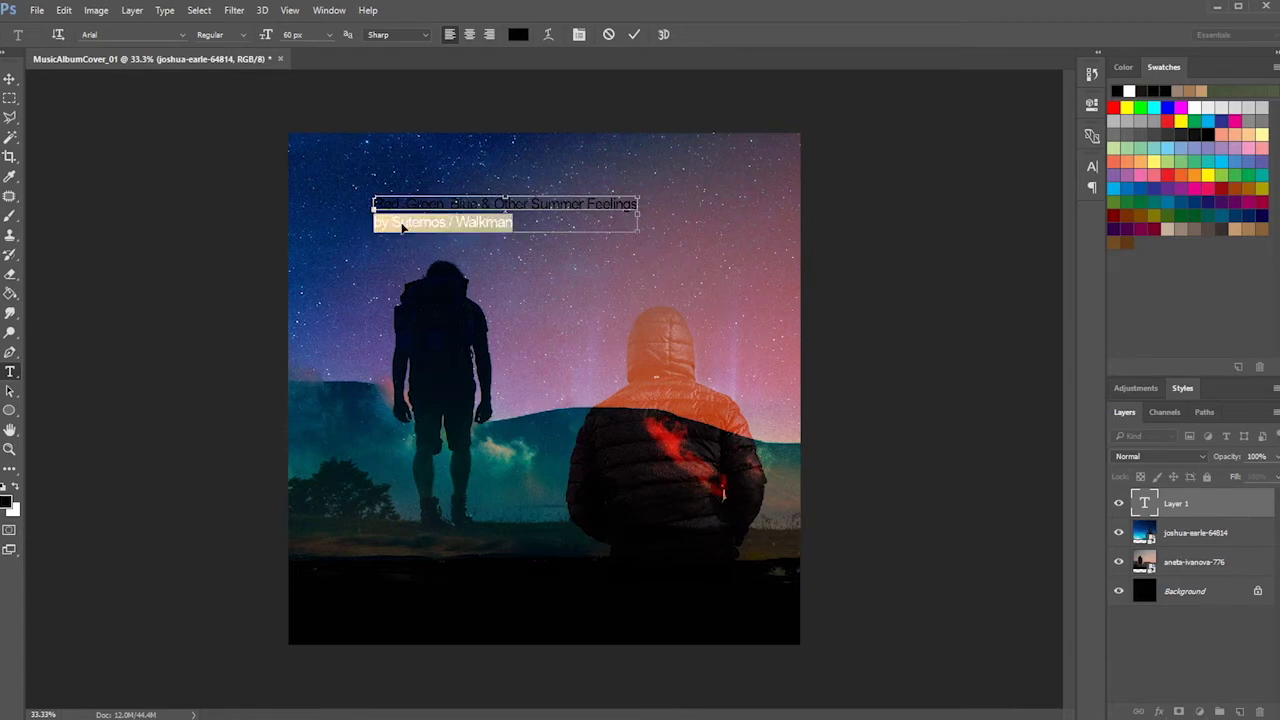
{"action": "left_click", "coordinate": [62, 11]}
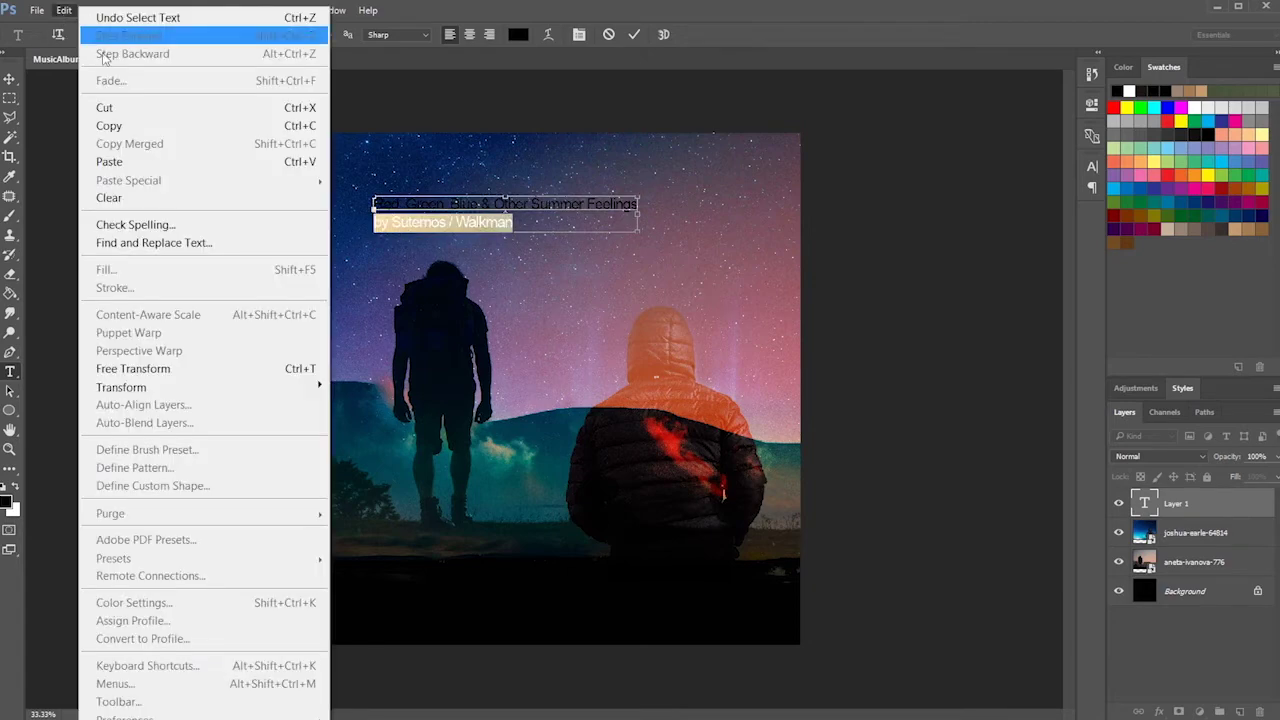
{"action": "left_click", "coordinate": [114, 106]}
{"action": "left_click", "coordinate": [9, 78]}
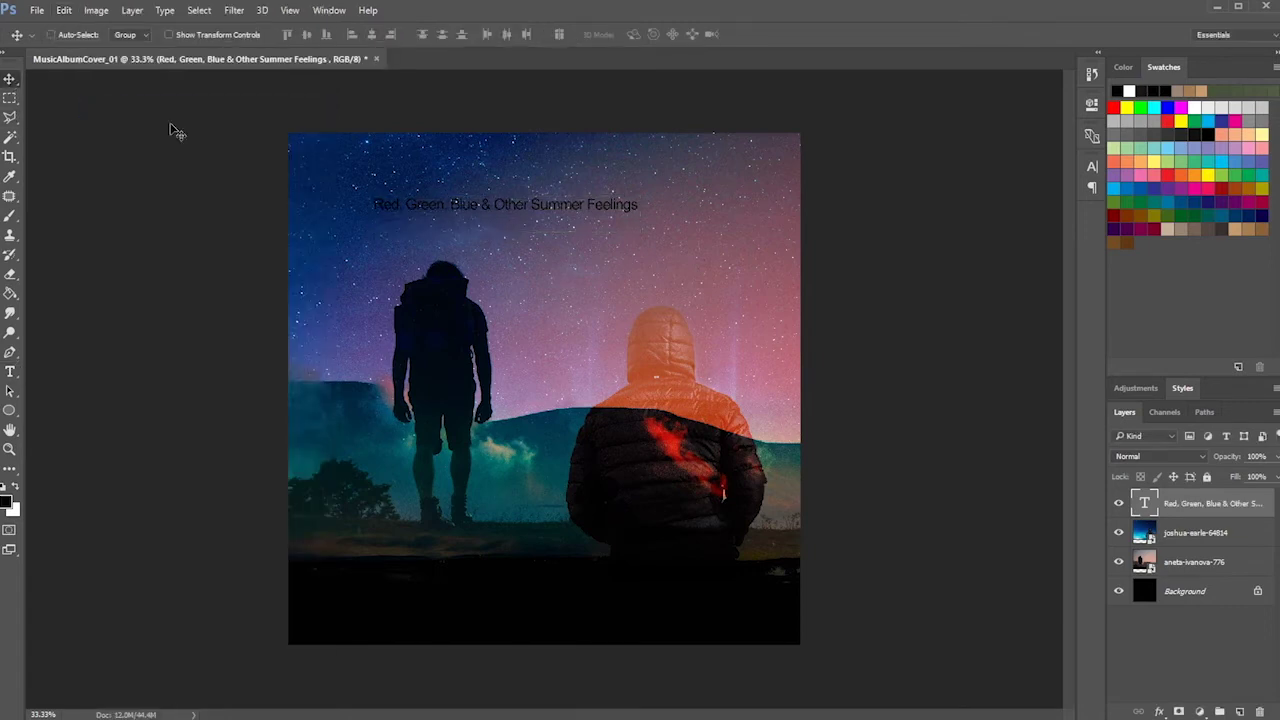
{"action": "left_click_drag", "start_coordinate": [588, 214], "coordinate": [649, 212]}
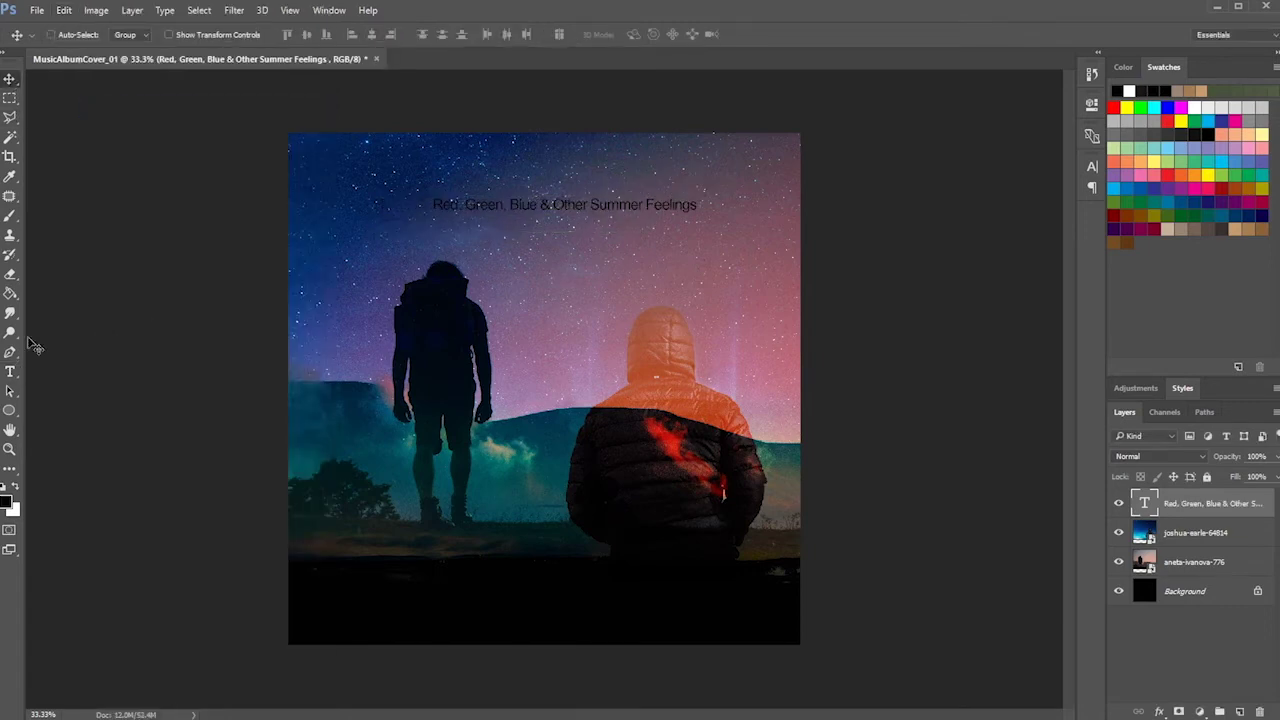
{"action": "left_click", "coordinate": [10, 372]}
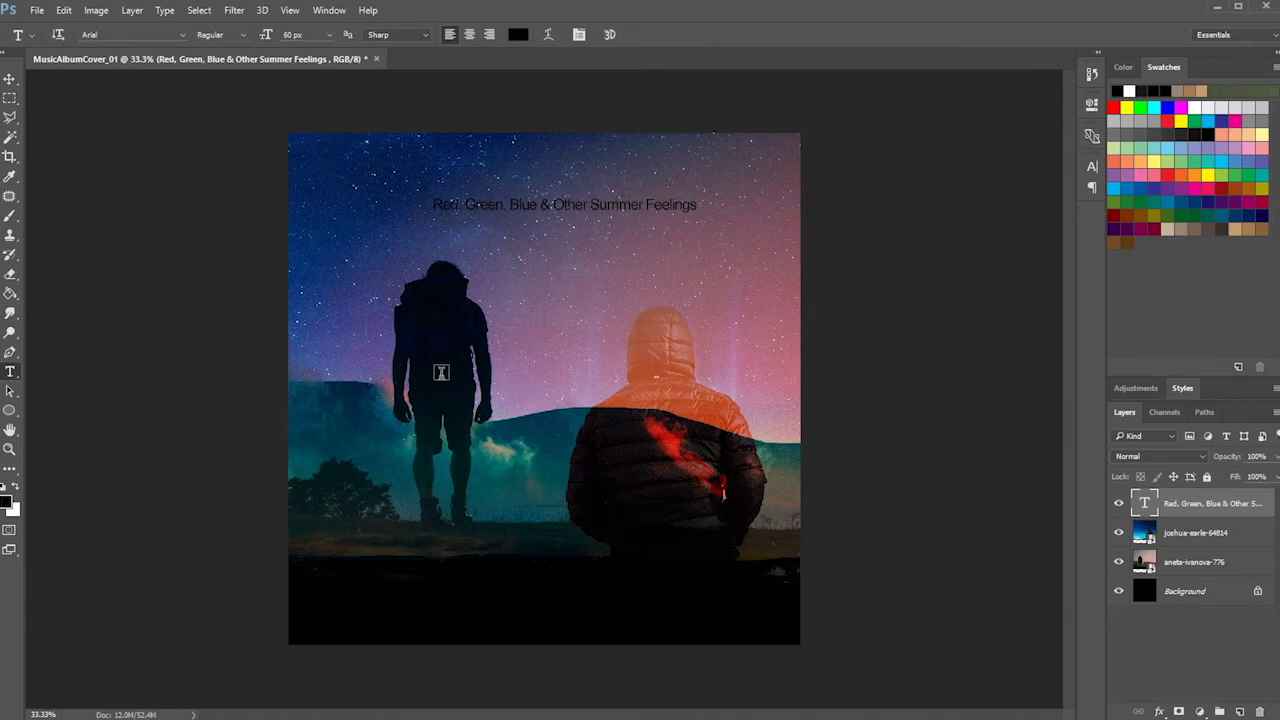
Paste the artist credit line as a new text layer and colour it white (#ffffff)
{"action": "left_click", "coordinate": [483, 384]}
{"action": "key", "text": "ctrl+v"}
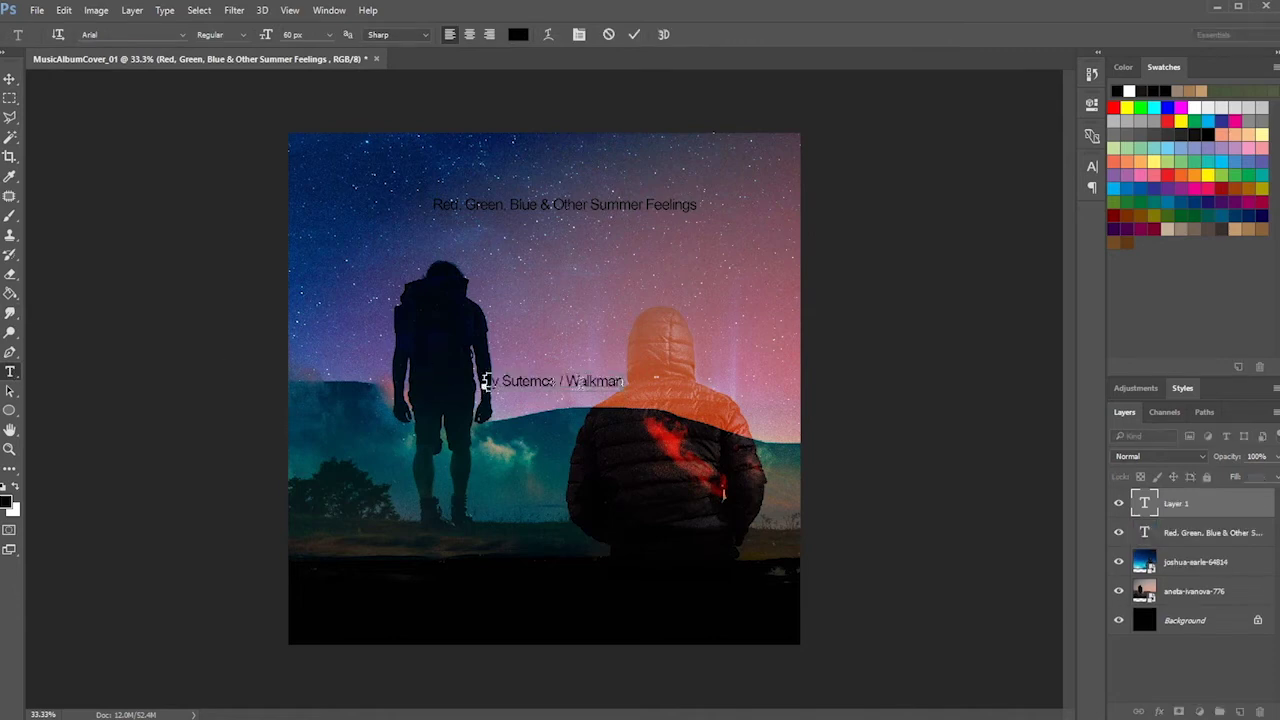
{"action": "key", "text": "ctrl+a"}
{"action": "left_click", "coordinate": [519, 35]}
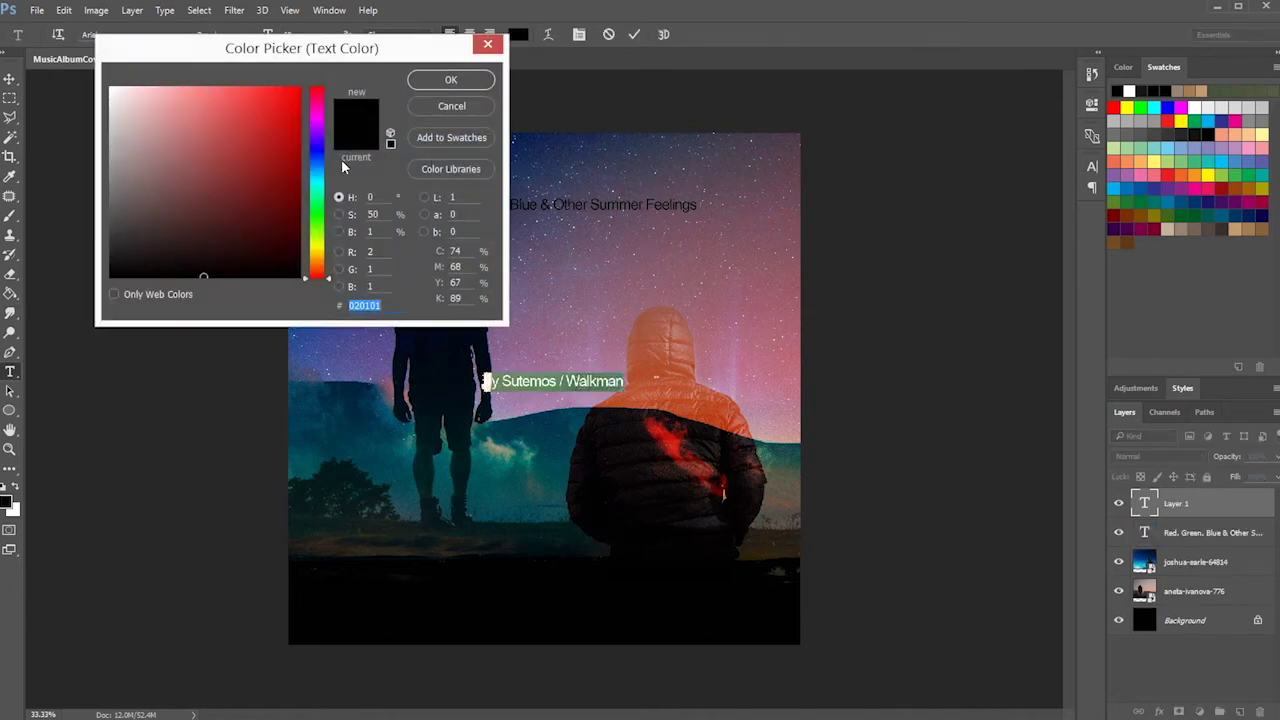
{"action": "type", "text": "ffffff"}
{"action": "left_click", "coordinate": [450, 82]}
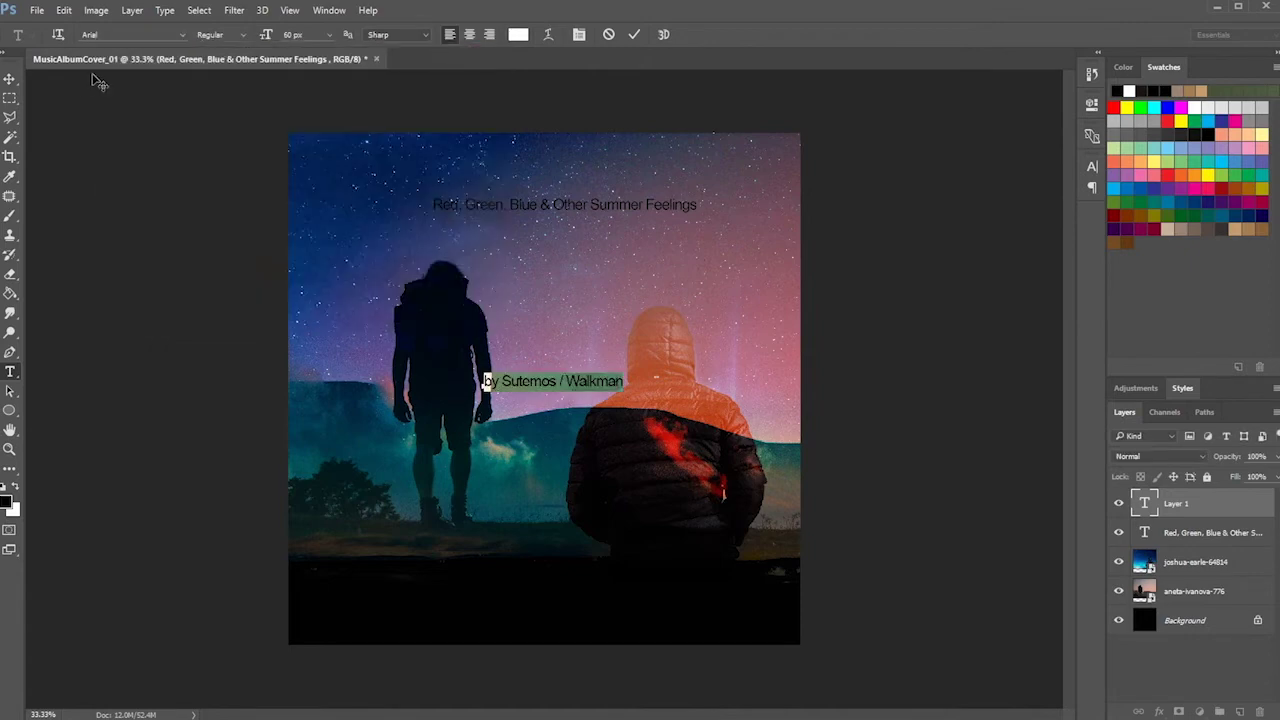
{"action": "left_click", "coordinate": [9, 80]}
Move the artist credit into the bottom black band and set it to 72 px
{"action": "left_click_drag", "start_coordinate": [614, 390], "coordinate": [719, 598]}
{"action": "key", "text": "t"}
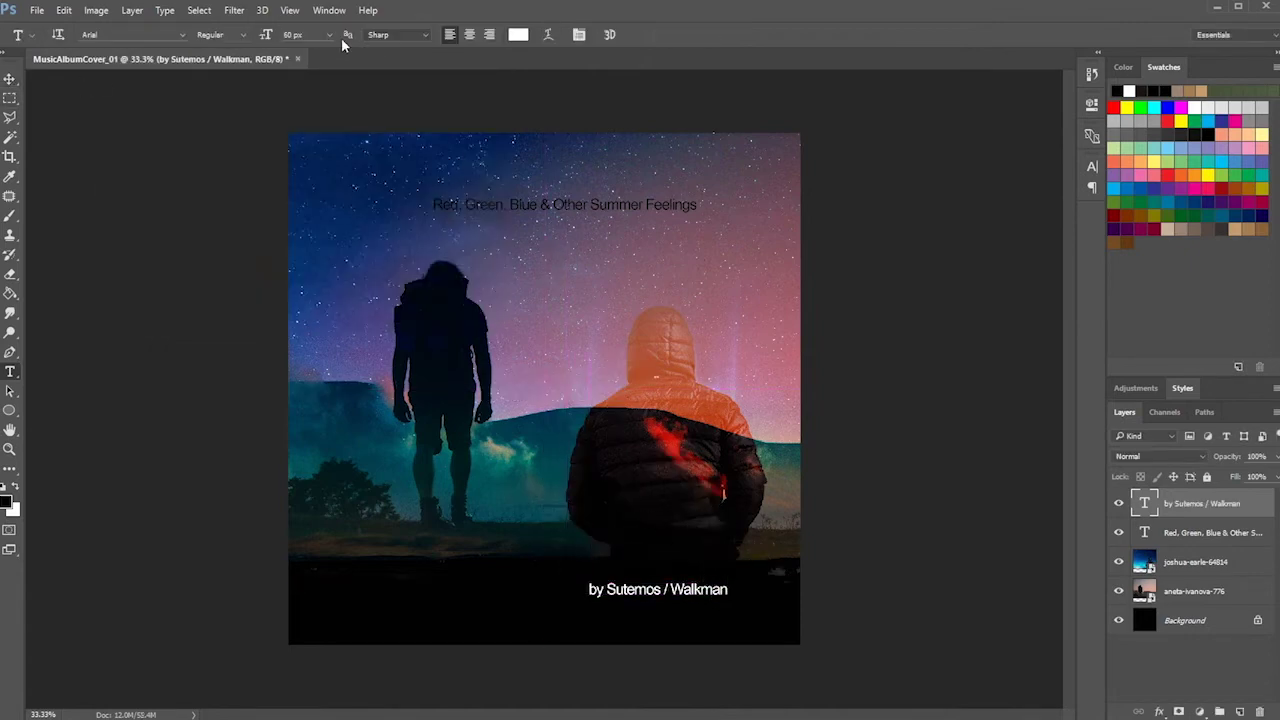
{"action": "left_click", "coordinate": [330, 35]}
{"action": "left_click", "coordinate": [320, 329]}
Nudge the title layer slightly right and down
{"action": "left_click", "coordinate": [9, 80]}
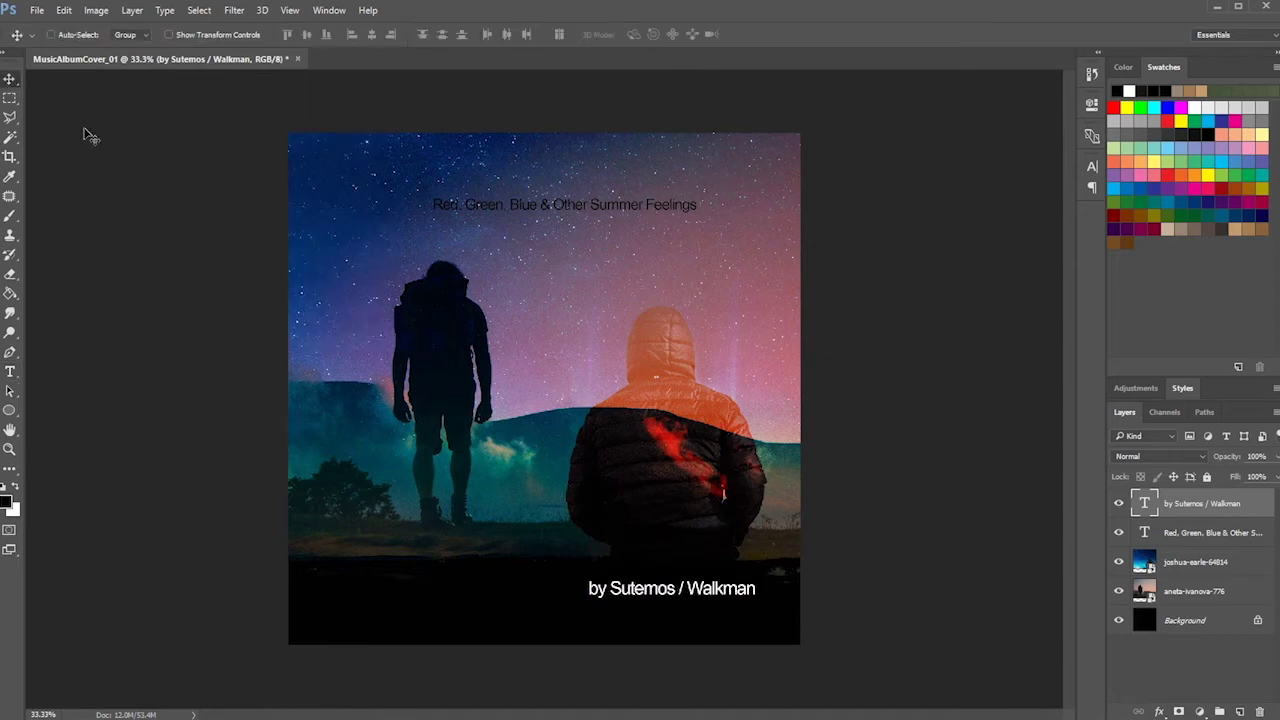
{"action": "left_click", "coordinate": [1205, 533]}
{"action": "left_click_drag", "start_coordinate": [544, 205], "coordinate": [575, 210]}
Make the title text white at its 100 px size
{"action": "key", "text": "t"}
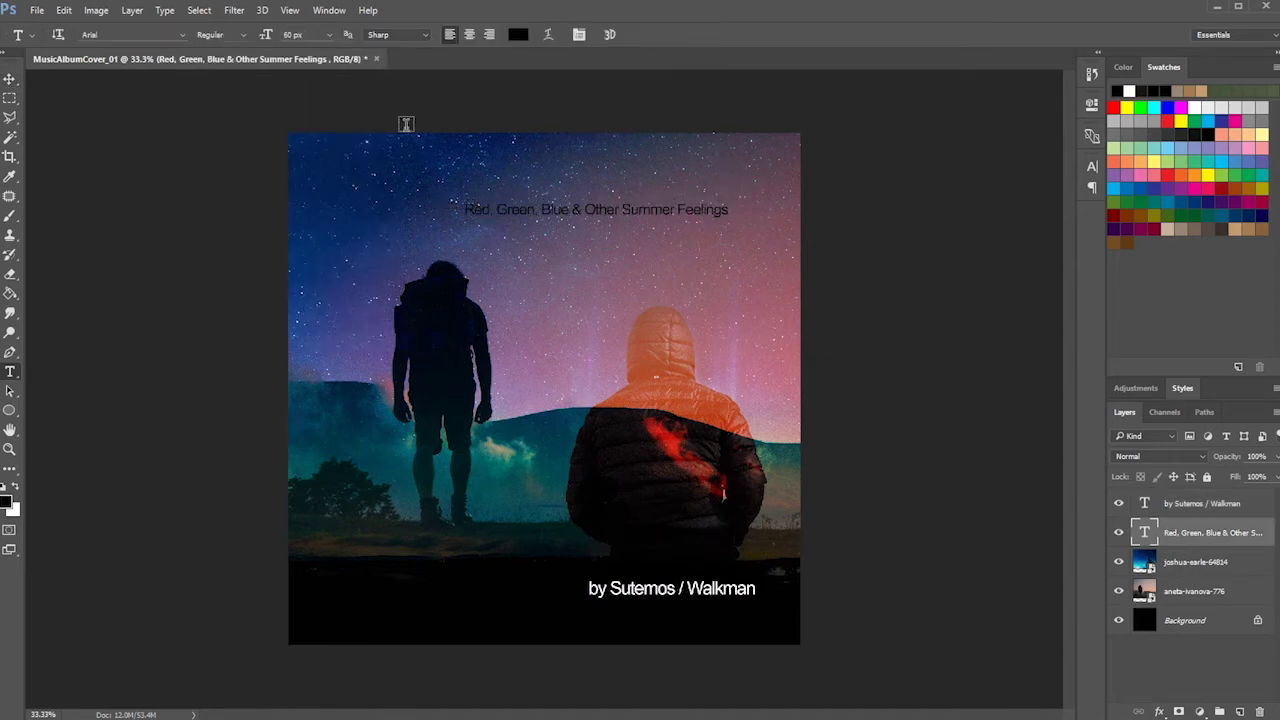
{"action": "left_click", "coordinate": [518, 34]}
{"action": "left_click", "coordinate": [113, 90]}
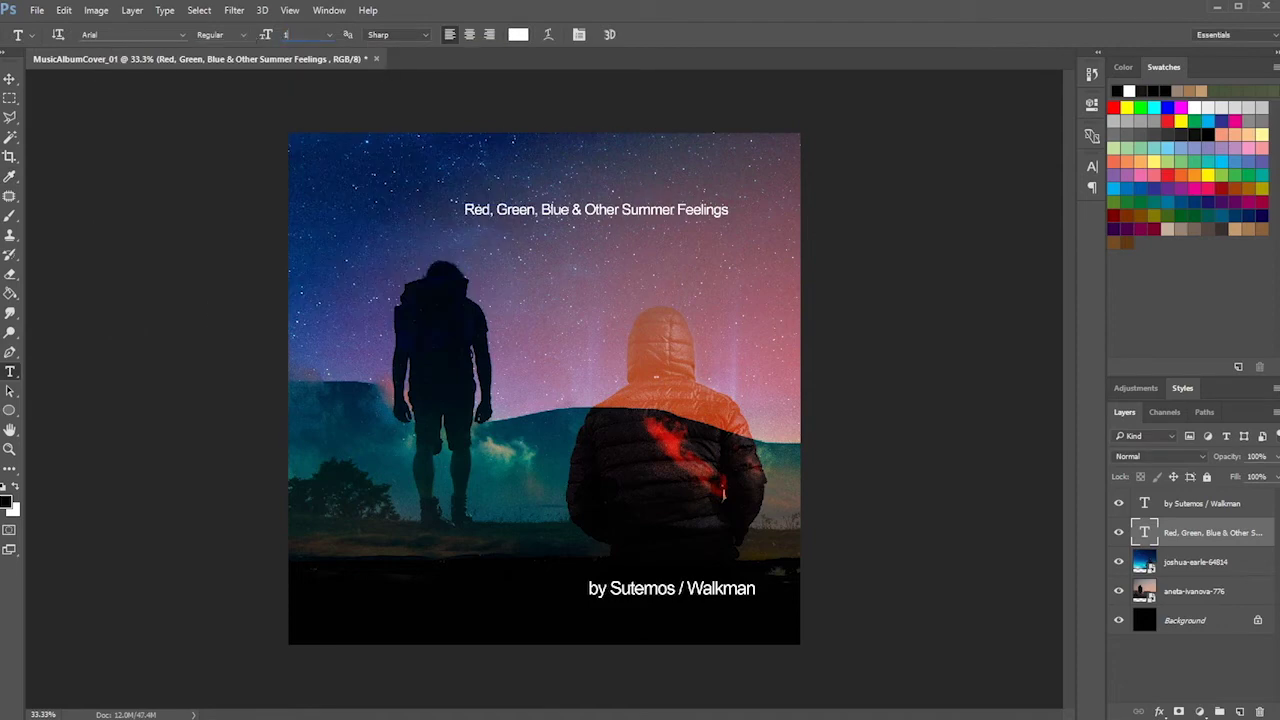
{"action": "key", "text": "Return"}
Break the title after 'Blue' and make 'Red, Green, Blue' 240 px Bold
{"action": "left_click", "coordinate": [655, 212]}
{"action": "key", "text": "Return"}
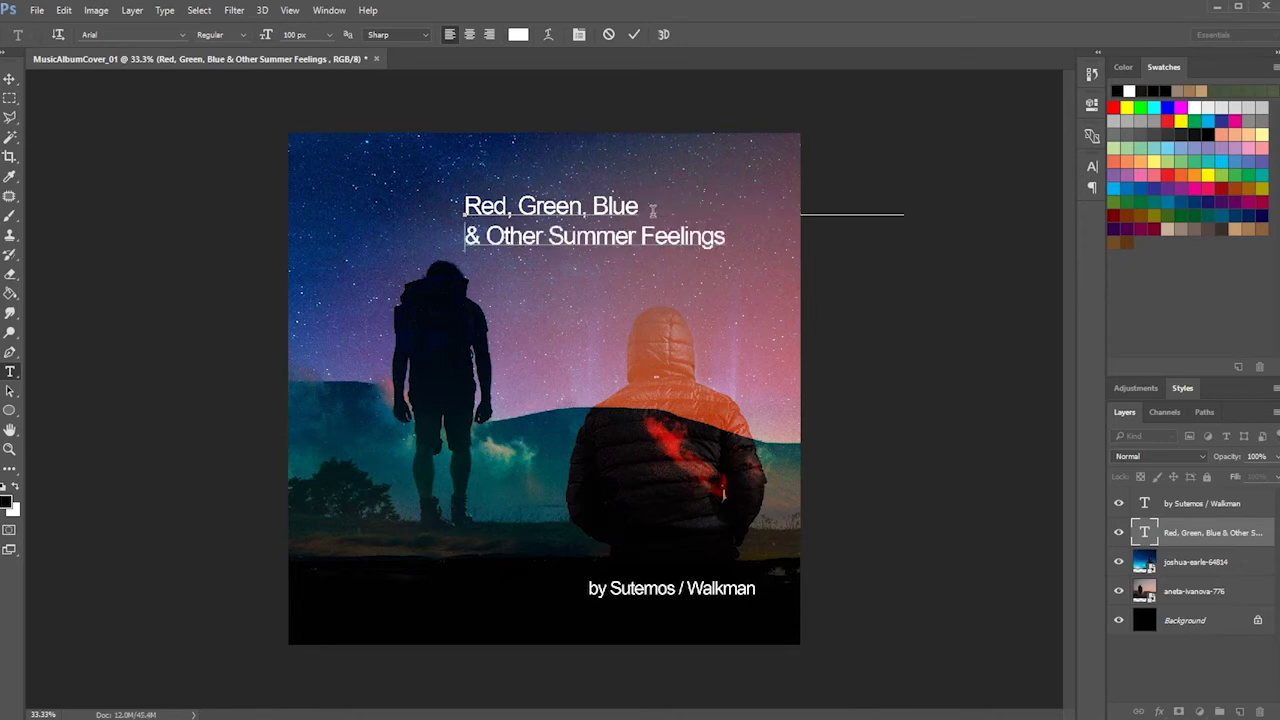
{"action": "triple_click", "coordinate": [652, 210]}
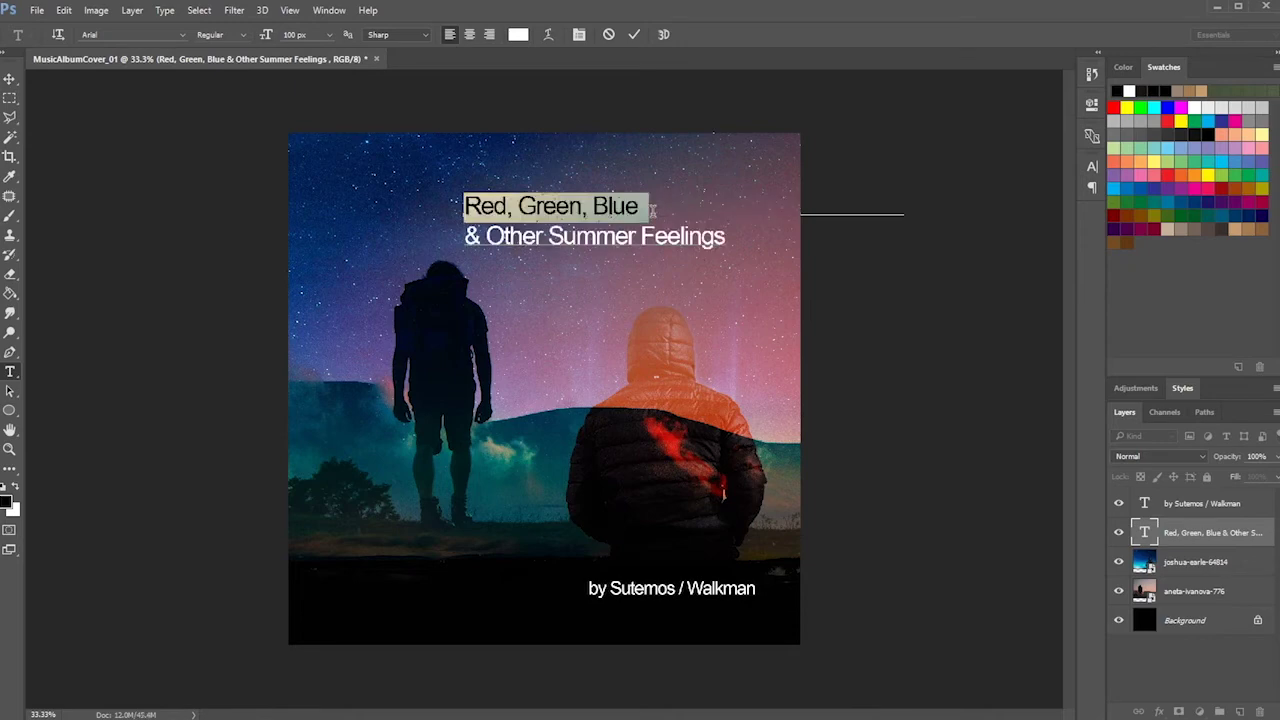
{"action": "left_click", "coordinate": [318, 32]}
{"action": "type", "text": "240"}
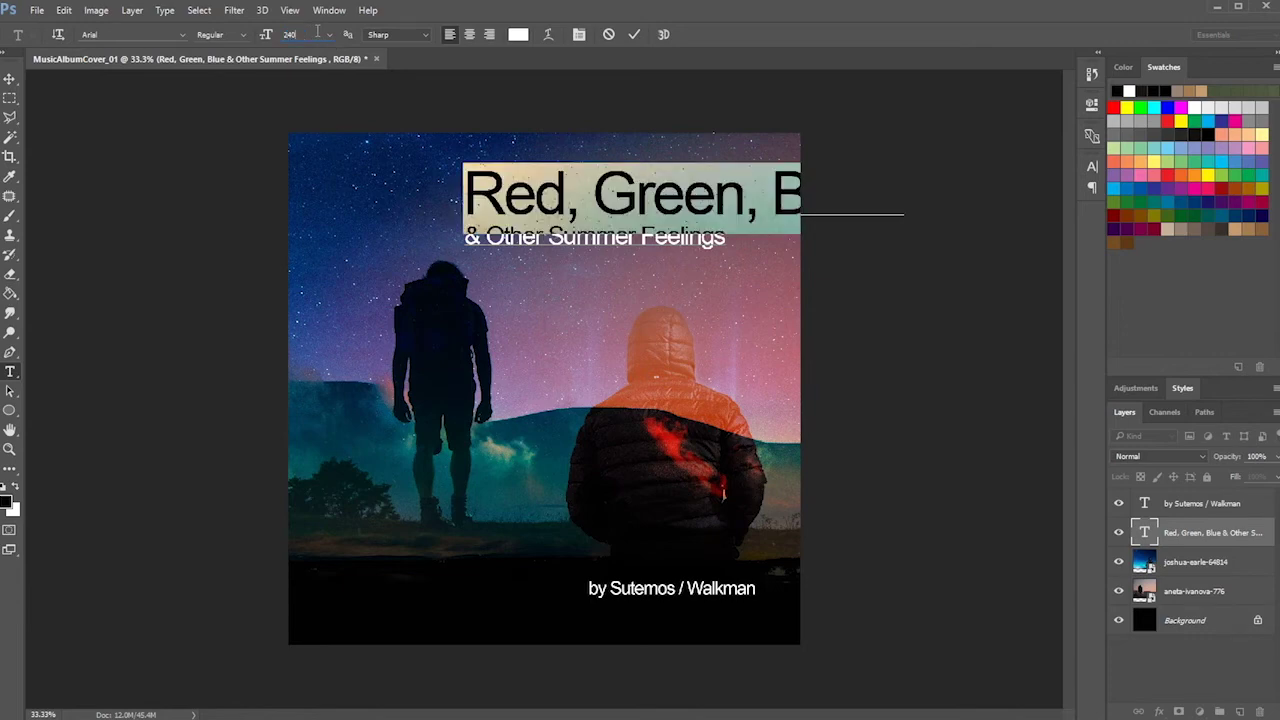
{"action": "left_click", "coordinate": [243, 36]}
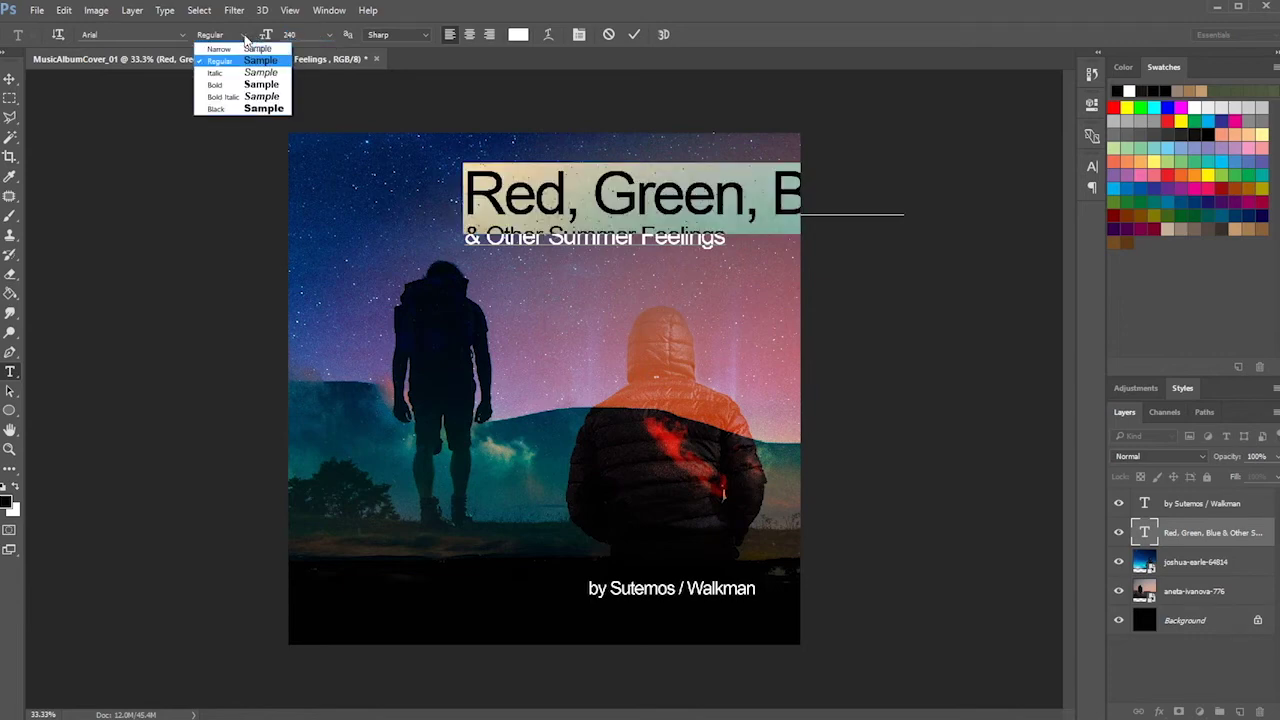
{"action": "left_click", "coordinate": [237, 84]}
{"action": "left_click", "coordinate": [10, 79]}
{"action": "left_click_drag", "start_coordinate": [653, 230], "coordinate": [450, 197]}
Right-align the two title lines and reposition the title block on the canvas
{"action": "key", "text": "t"}
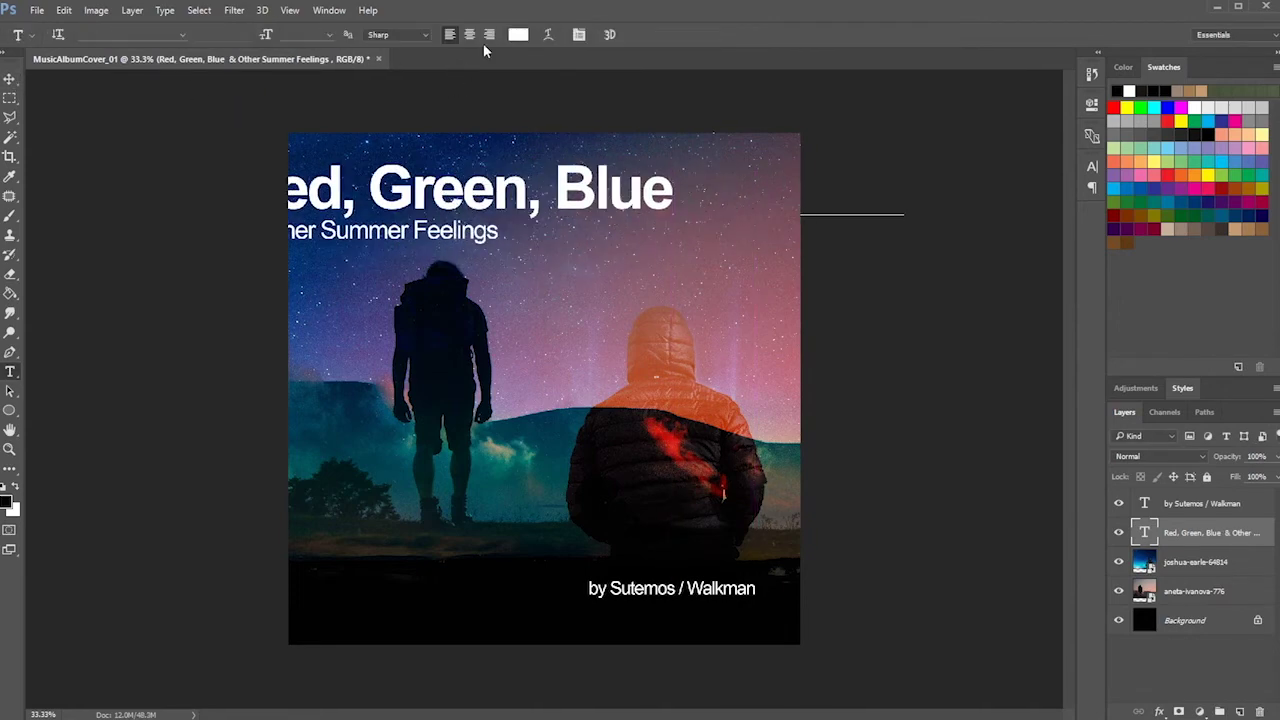
{"action": "left_click", "coordinate": [489, 34]}
{"action": "left_click_drag", "start_coordinate": [845, 222], "coordinate": [937, 246]}
{"action": "left_click", "coordinate": [752, 212]}
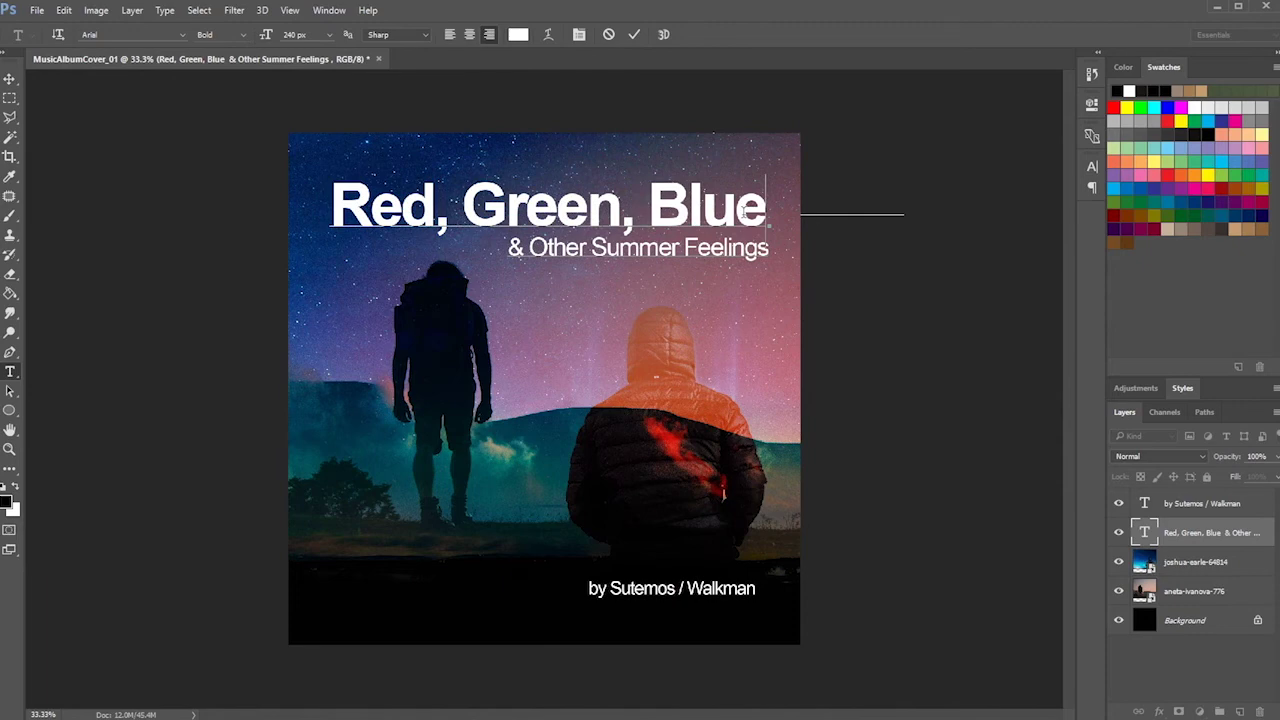
{"action": "left_click", "coordinate": [10, 79]}
{"action": "mouse_move", "coordinate": [725, 257]}
{"action": "left_mouse_down"}
{"action": "mouse_move", "coordinate": [745, 253]}
{"action": "mouse_move", "coordinate": [731, 258]}
{"action": "left_mouse_up"}
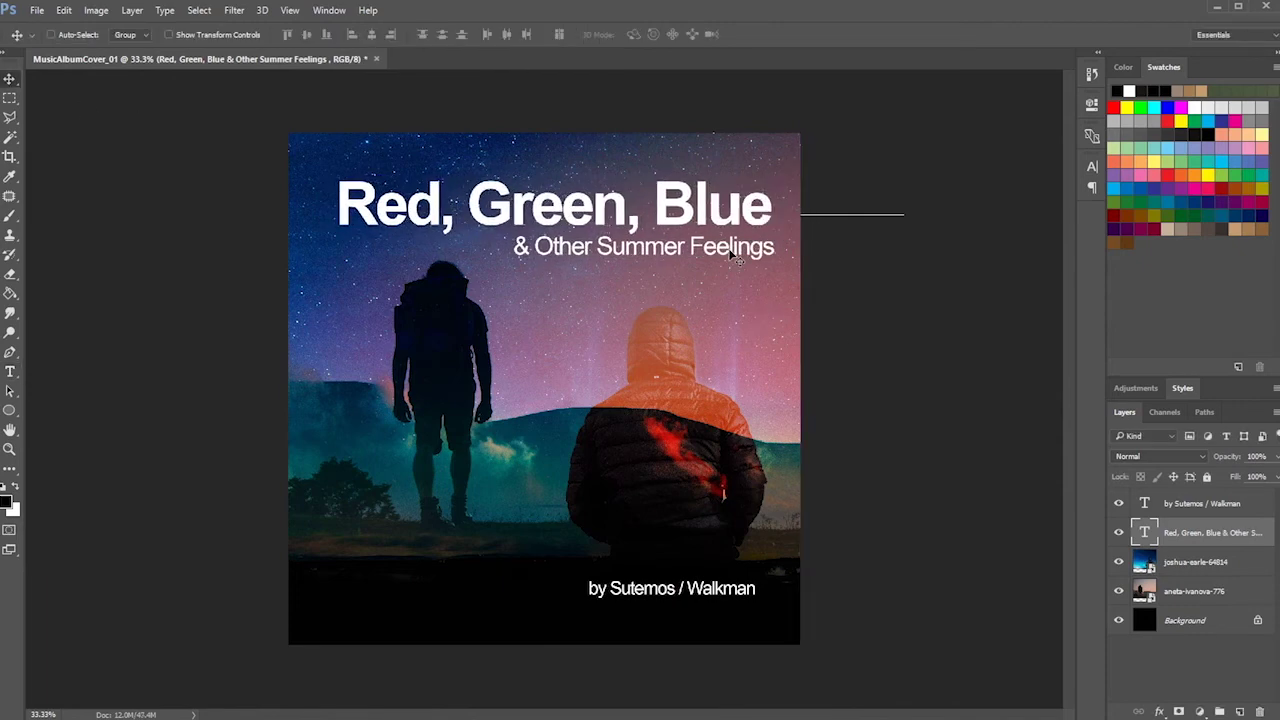
Group the credit, title and photo layers into a group named design01, then open File > Export
{"action": "left_click", "coordinate": [1210, 504]}
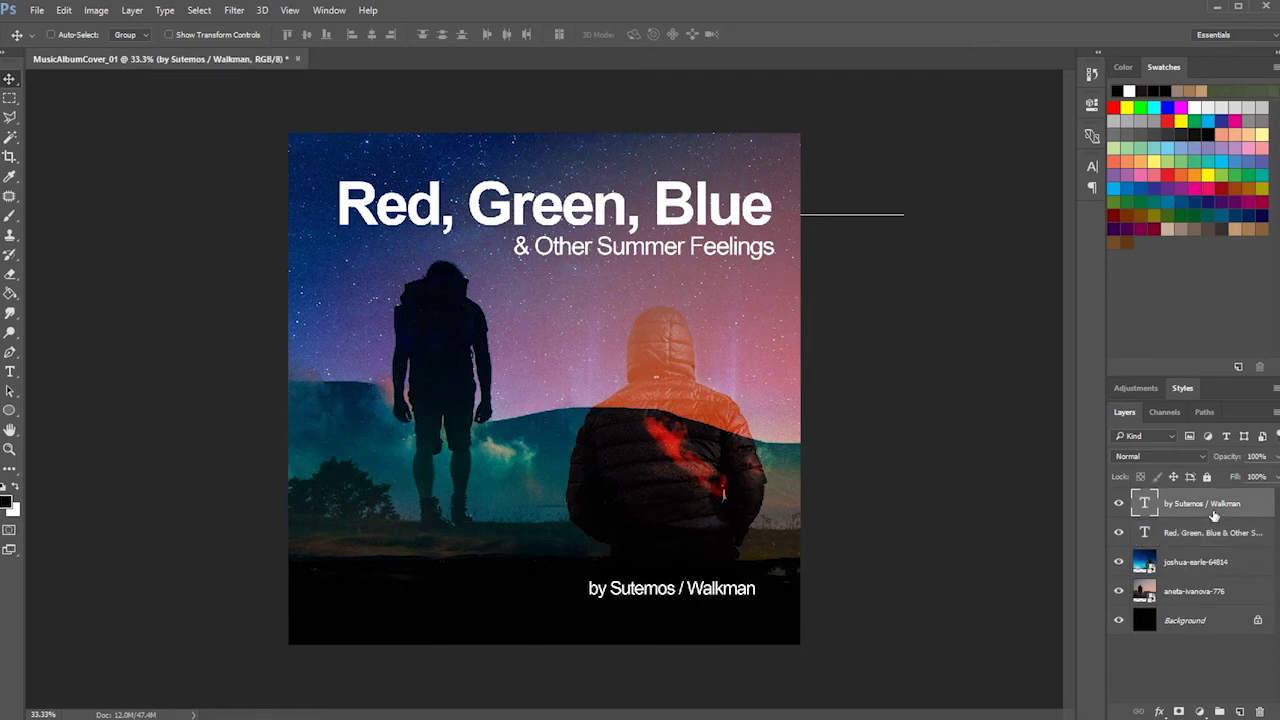
{"action": "left_click", "coordinate": [1196, 591], "text": "shift"}
{"action": "left_click", "coordinate": [1219, 711]}
{"action": "double_click", "coordinate": [1173, 497]}
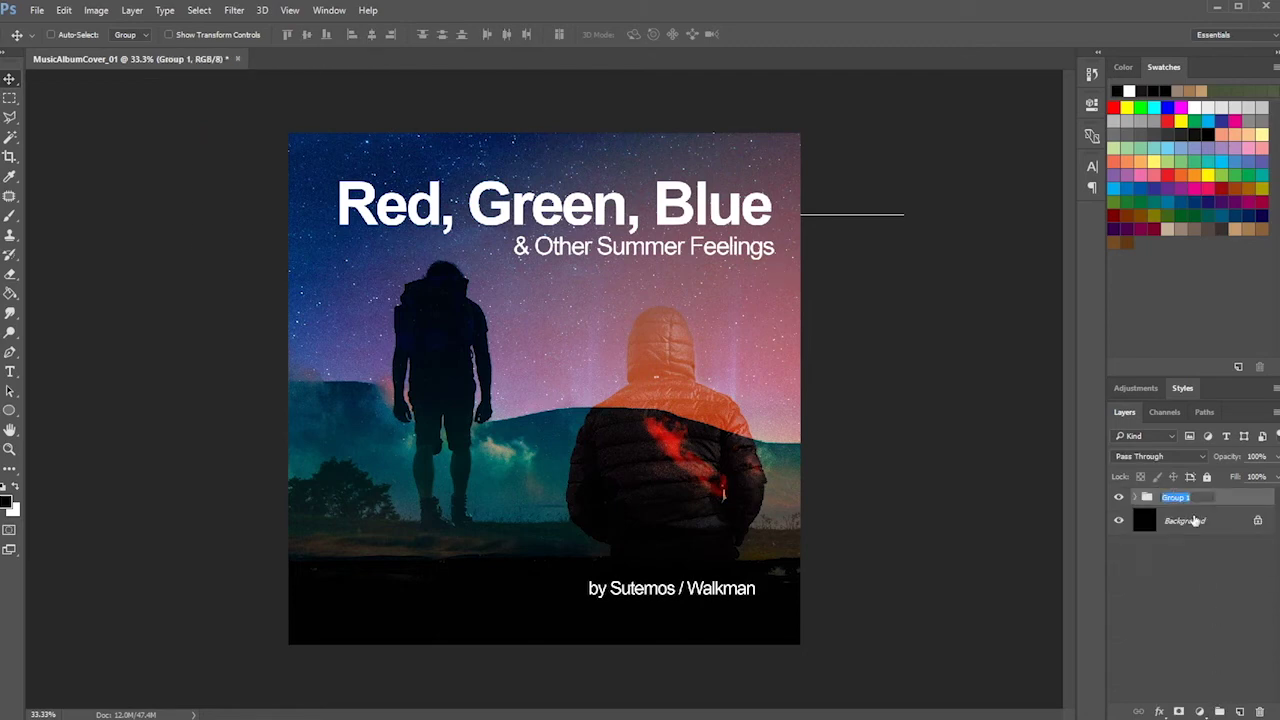
{"action": "type", "text": "design01"}
{"action": "key", "text": "Return"}
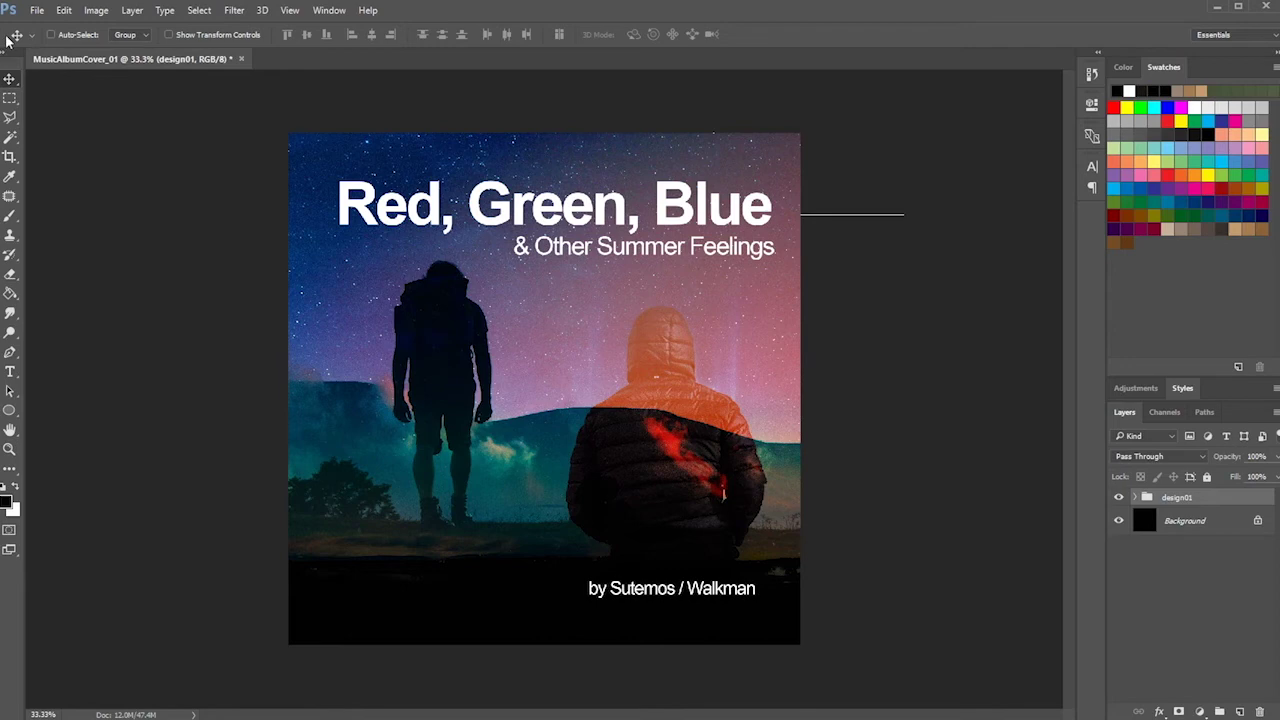
{"action": "left_click", "coordinate": [36, 10]}
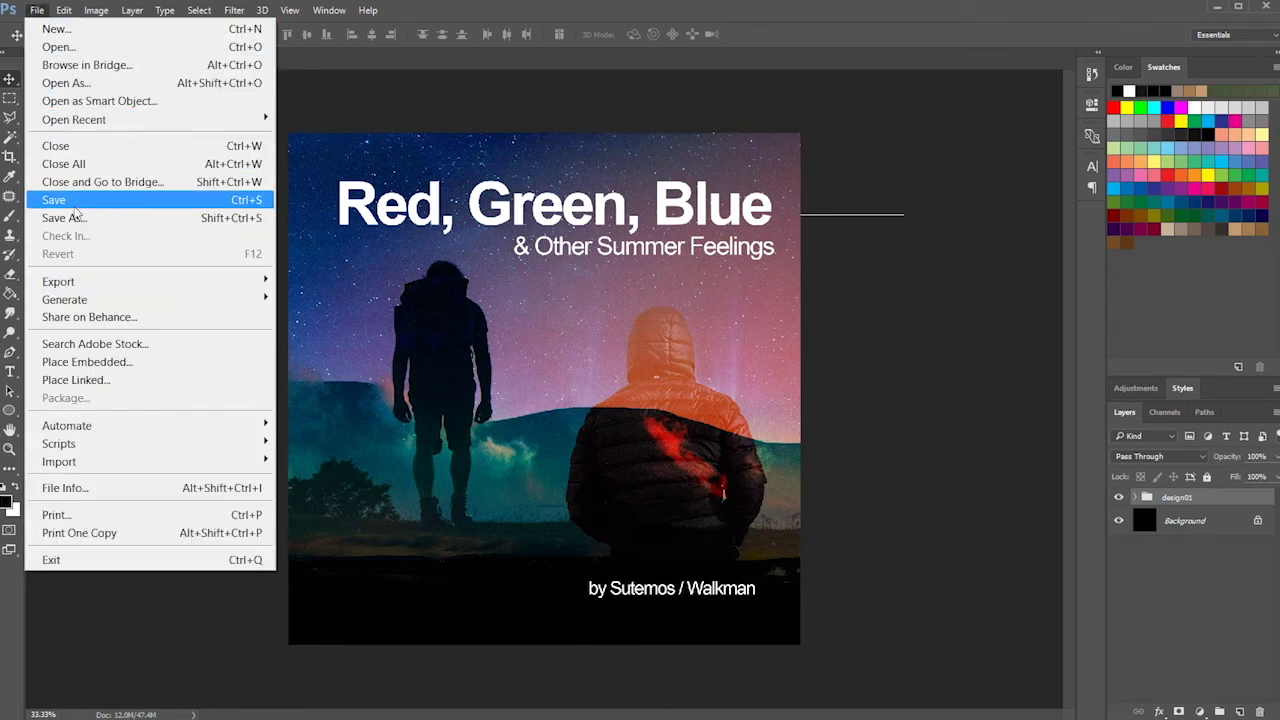
{"action": "mouse_move", "coordinate": [96, 287]}
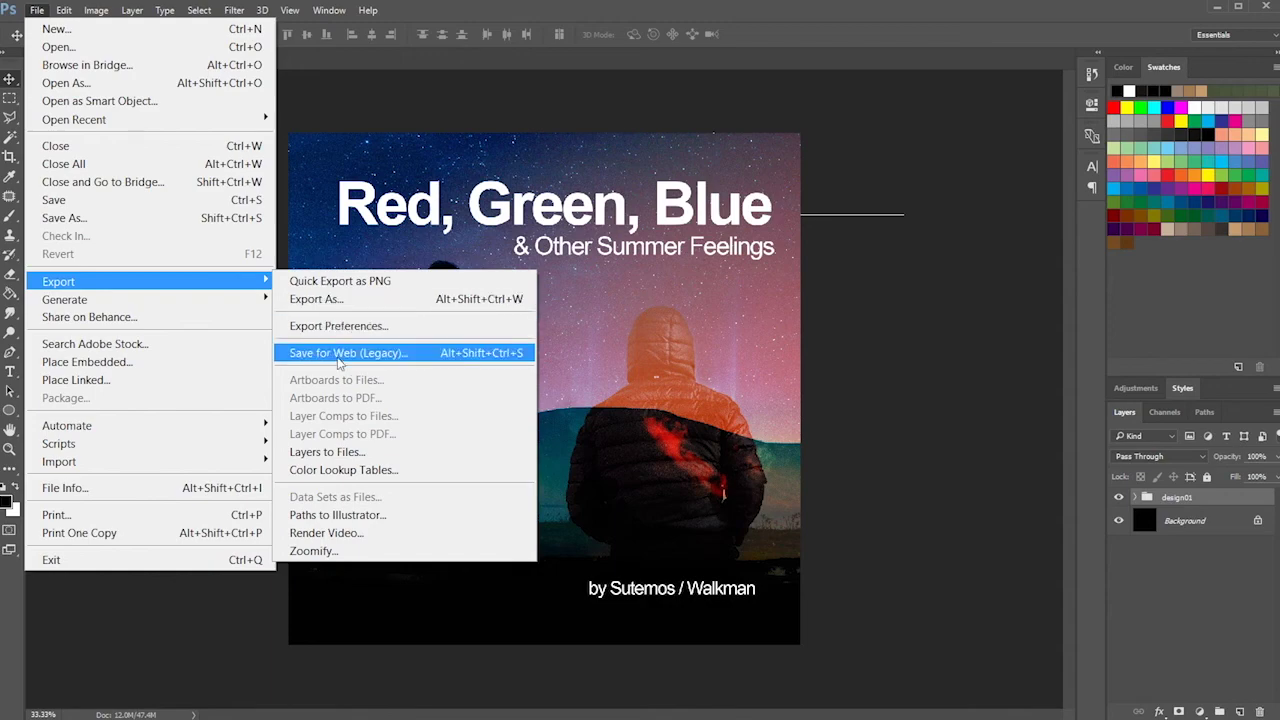
Open Save for Web (Legacy), compare original and optimized previews, and keep the JPEG High preset
{"action": "left_click", "coordinate": [338, 356]}
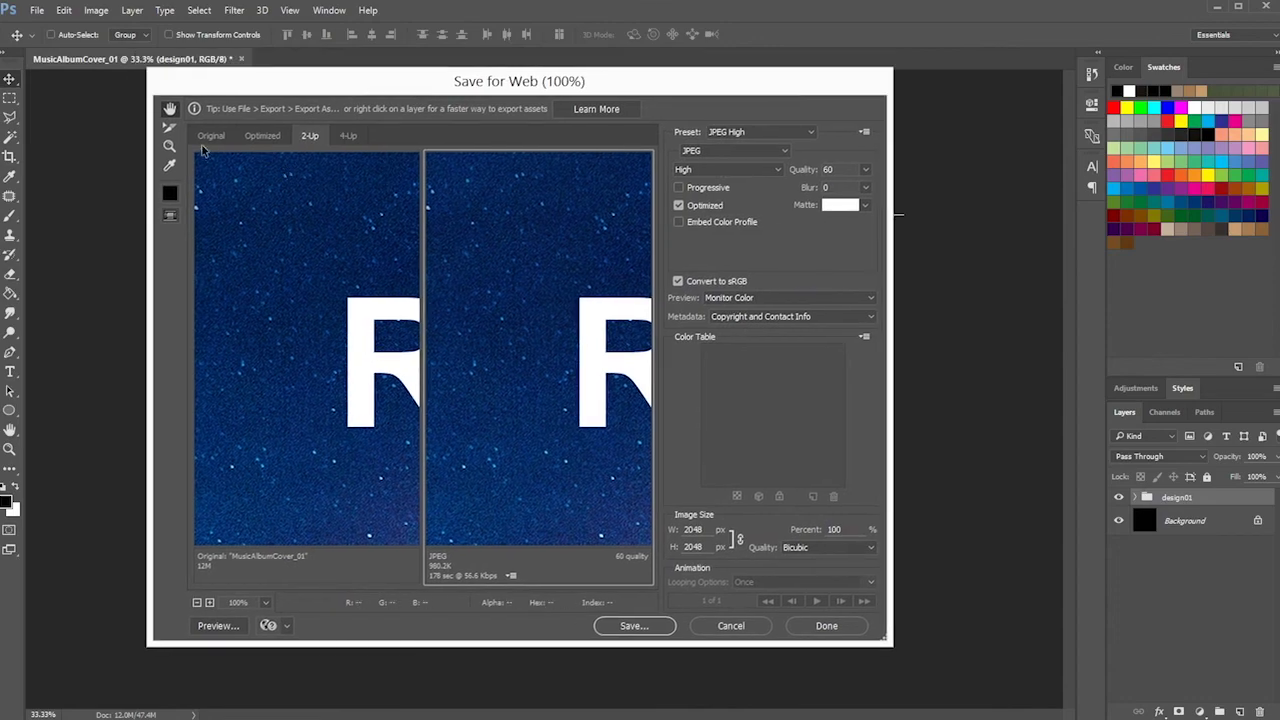
{"action": "left_click", "coordinate": [211, 136]}
{"action": "left_click", "coordinate": [262, 136]}
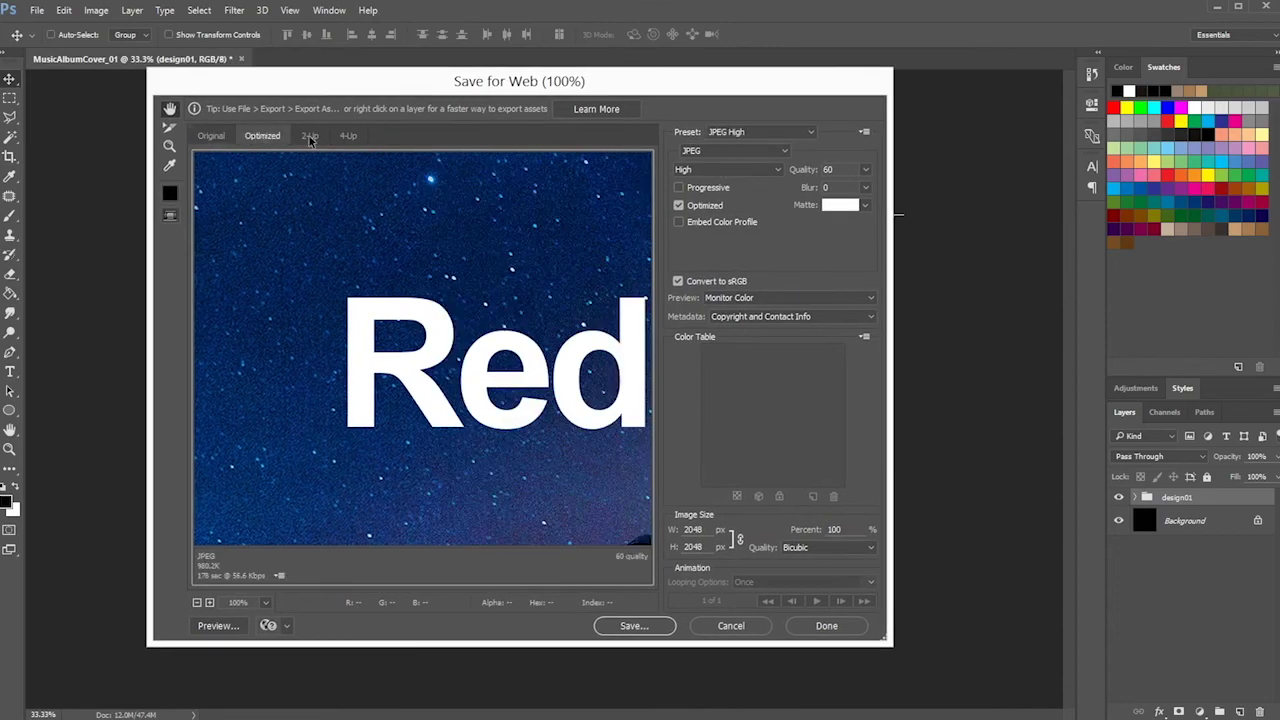
{"action": "left_click", "coordinate": [310, 136]}
{"action": "left_click", "coordinate": [197, 602]}
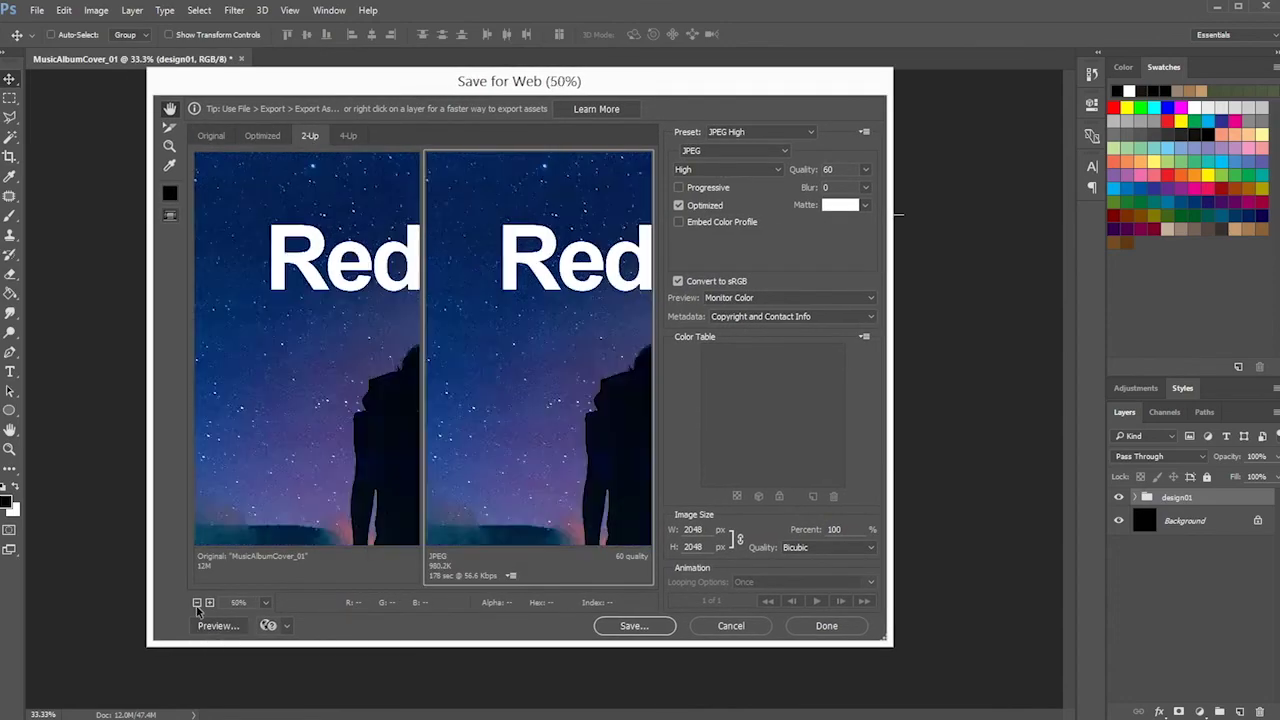
{"action": "left_click", "coordinate": [197, 602]}
{"action": "left_click_drag", "start_coordinate": [480, 429], "coordinate": [428, 434]}
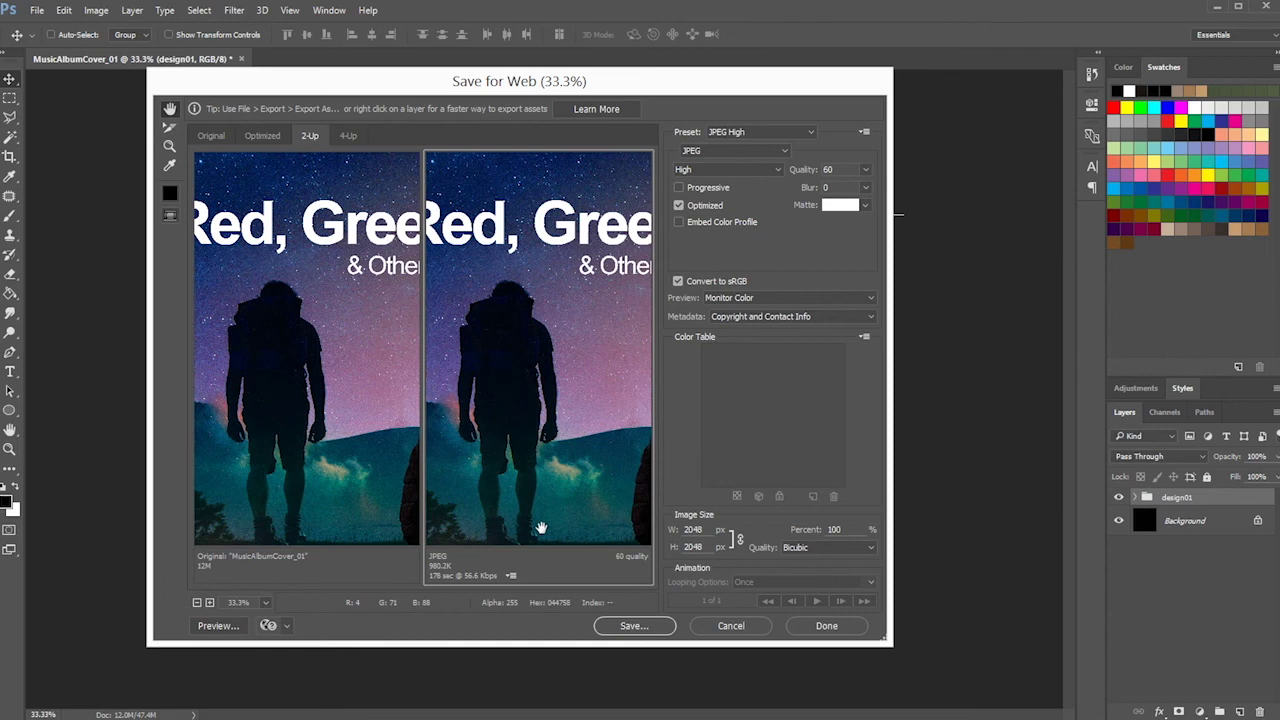
{"action": "left_click", "coordinate": [800, 133]}
{"action": "left_click", "coordinate": [766, 228]}
Set the export image size to 512 × 512 px
{"action": "double_click", "coordinate": [707, 531]}
{"action": "type", "text": "51"}
{"action": "key", "text": "Tab"}
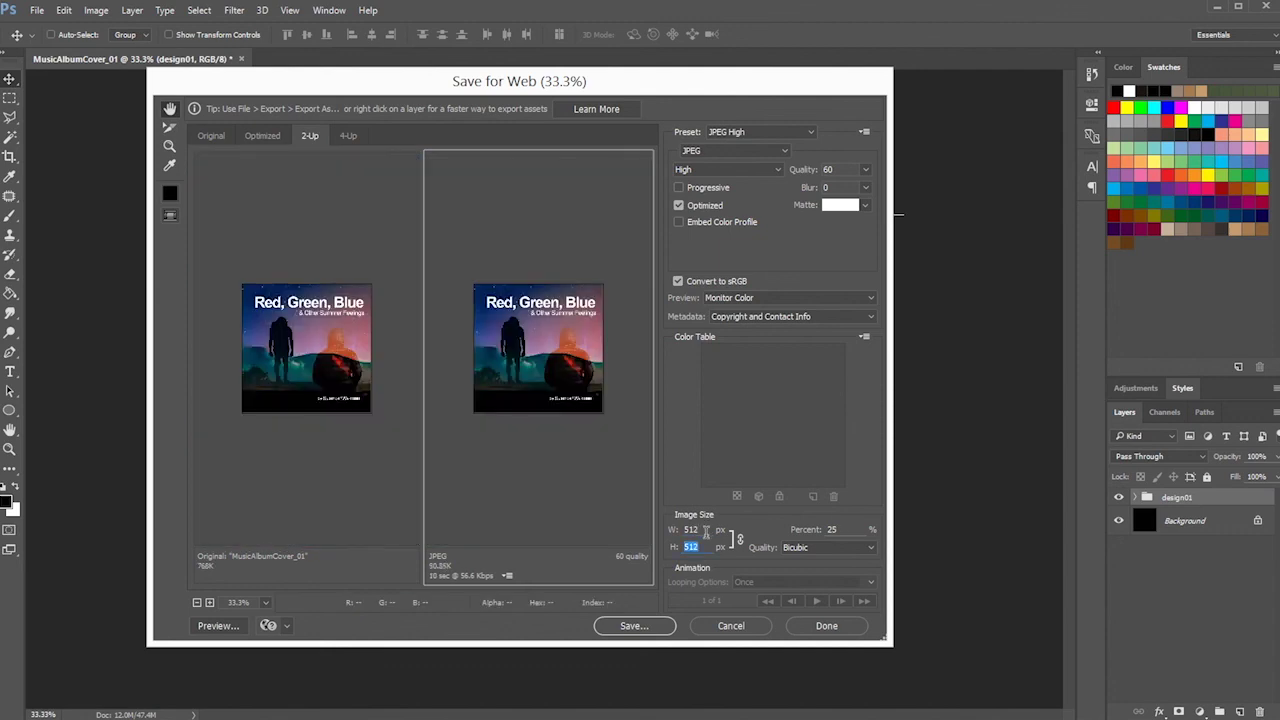
{"action": "left_click", "coordinate": [210, 603]}
{"action": "left_click", "coordinate": [210, 603]}
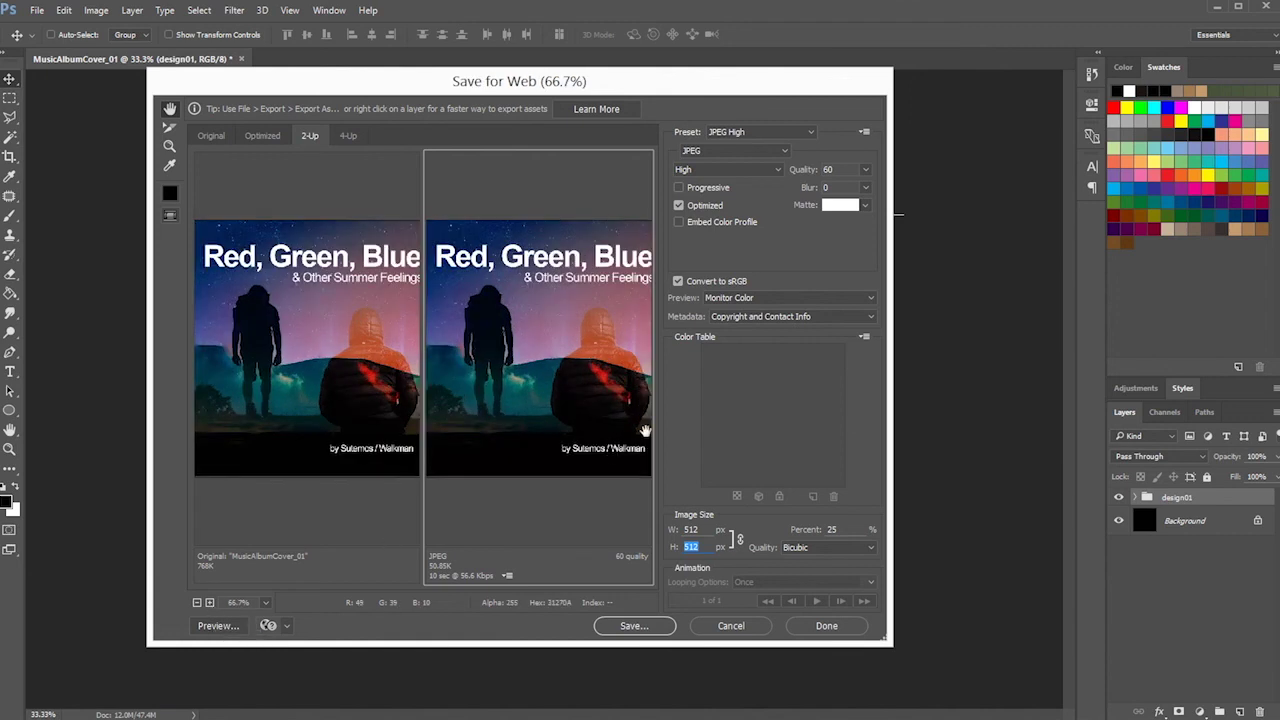
Save the export over cover_RGB_summerFeelings.jpg in the exported folder
{"action": "left_click", "coordinate": [634, 626]}
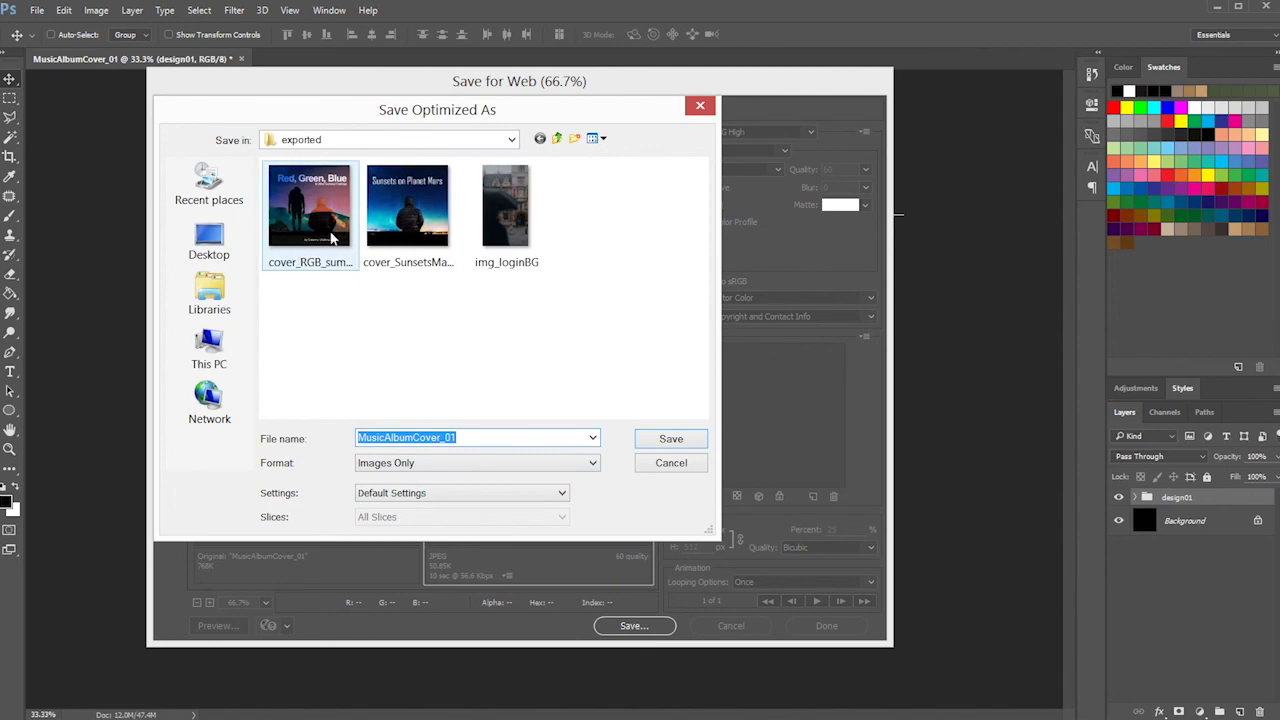
{"action": "left_click", "coordinate": [333, 237]}
{"action": "left_click", "coordinate": [665, 437]}
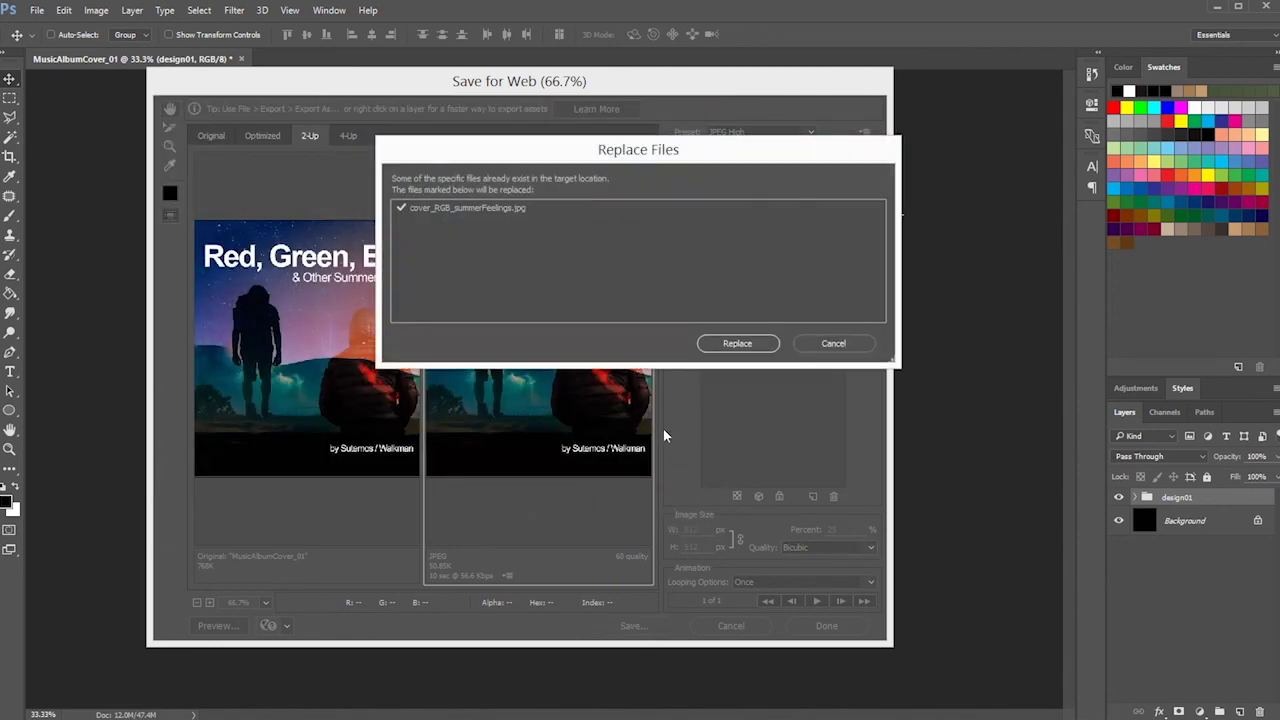